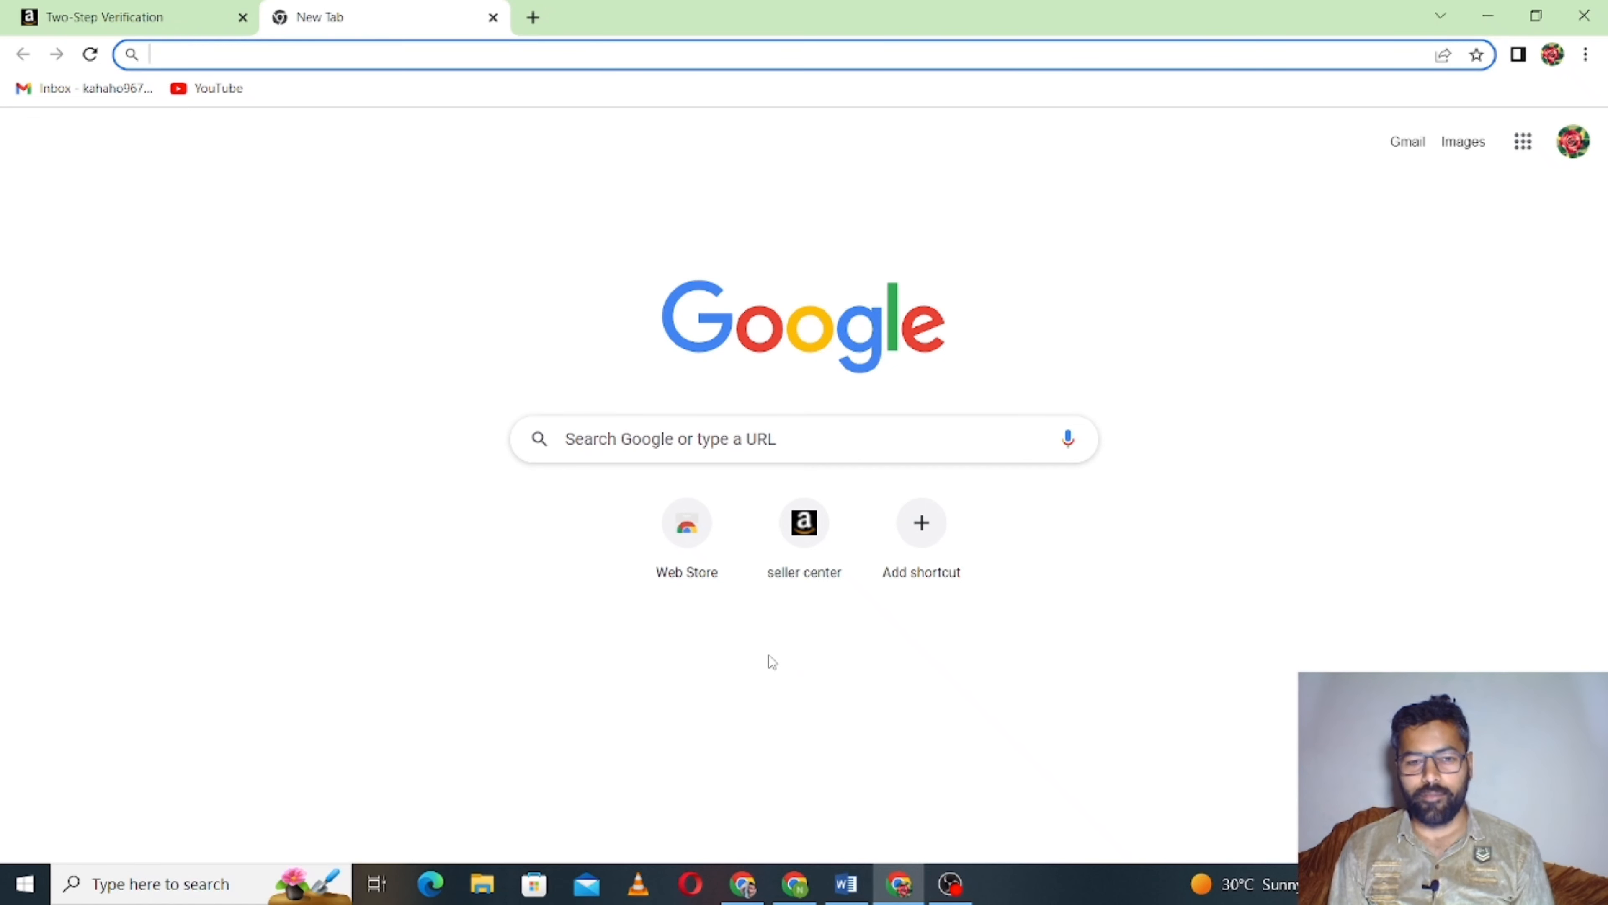
click(768, 440)
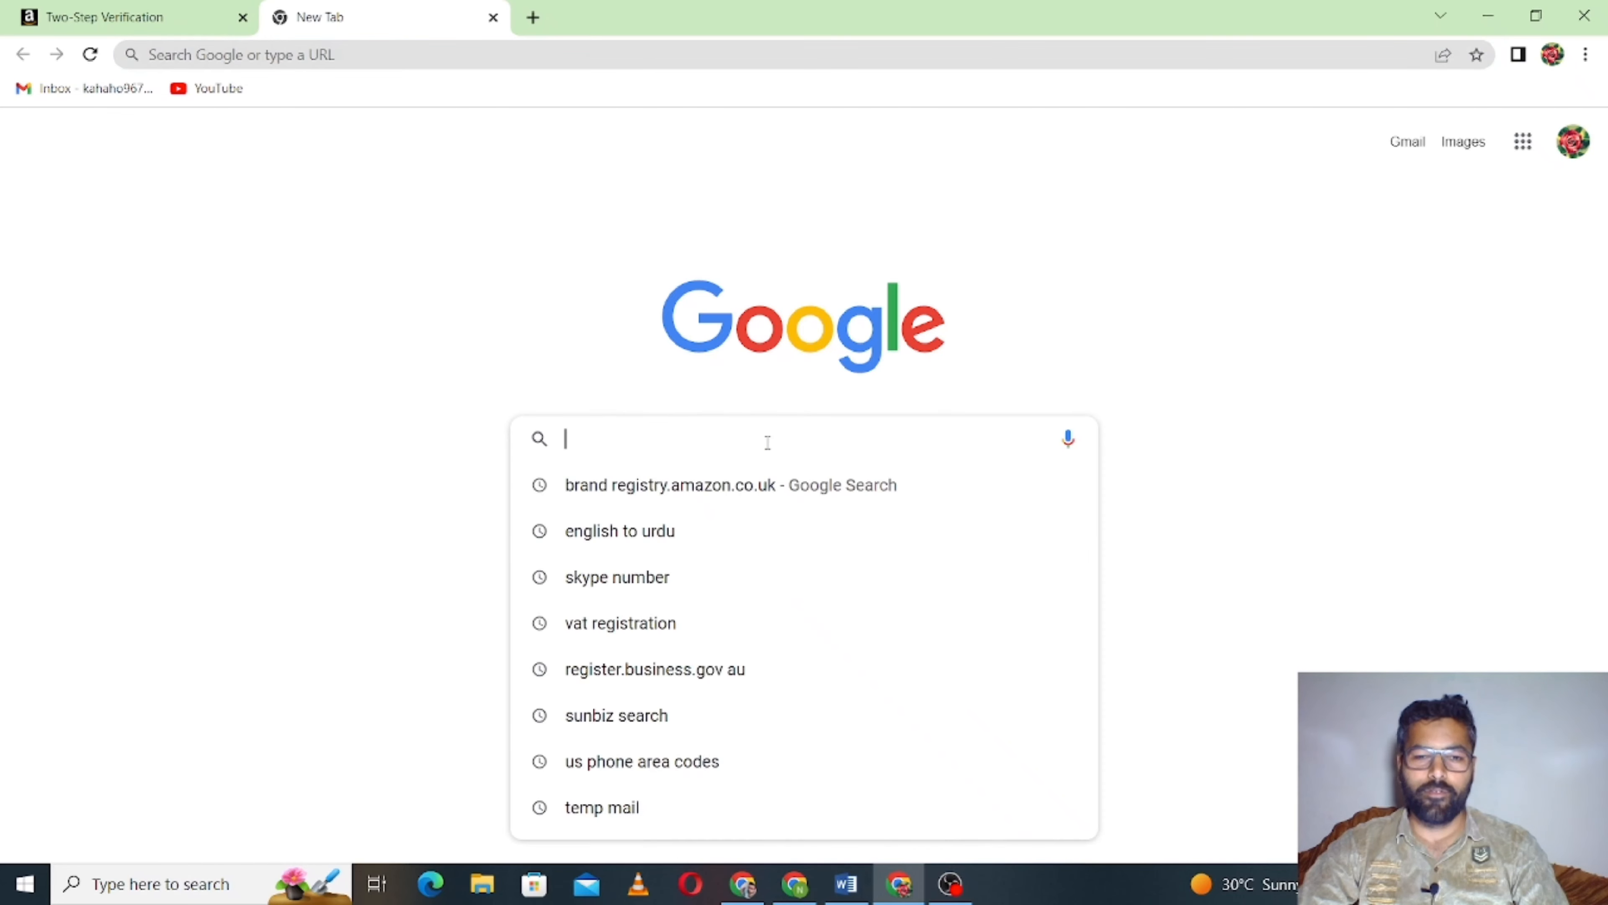
text(a)
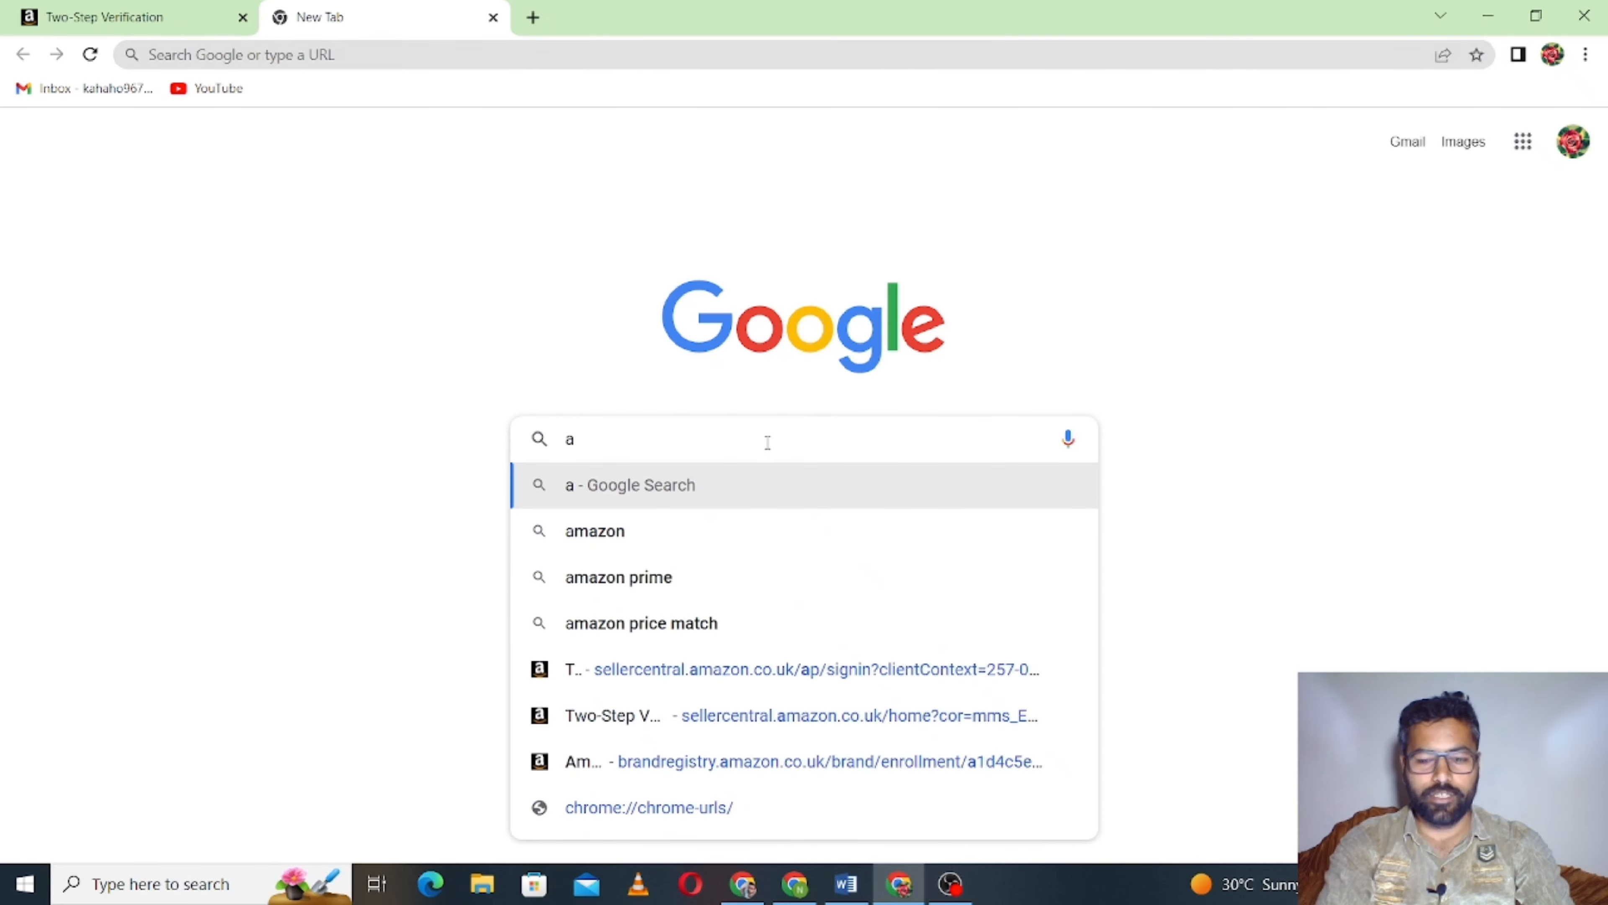
key(BackSpace)
text(re)
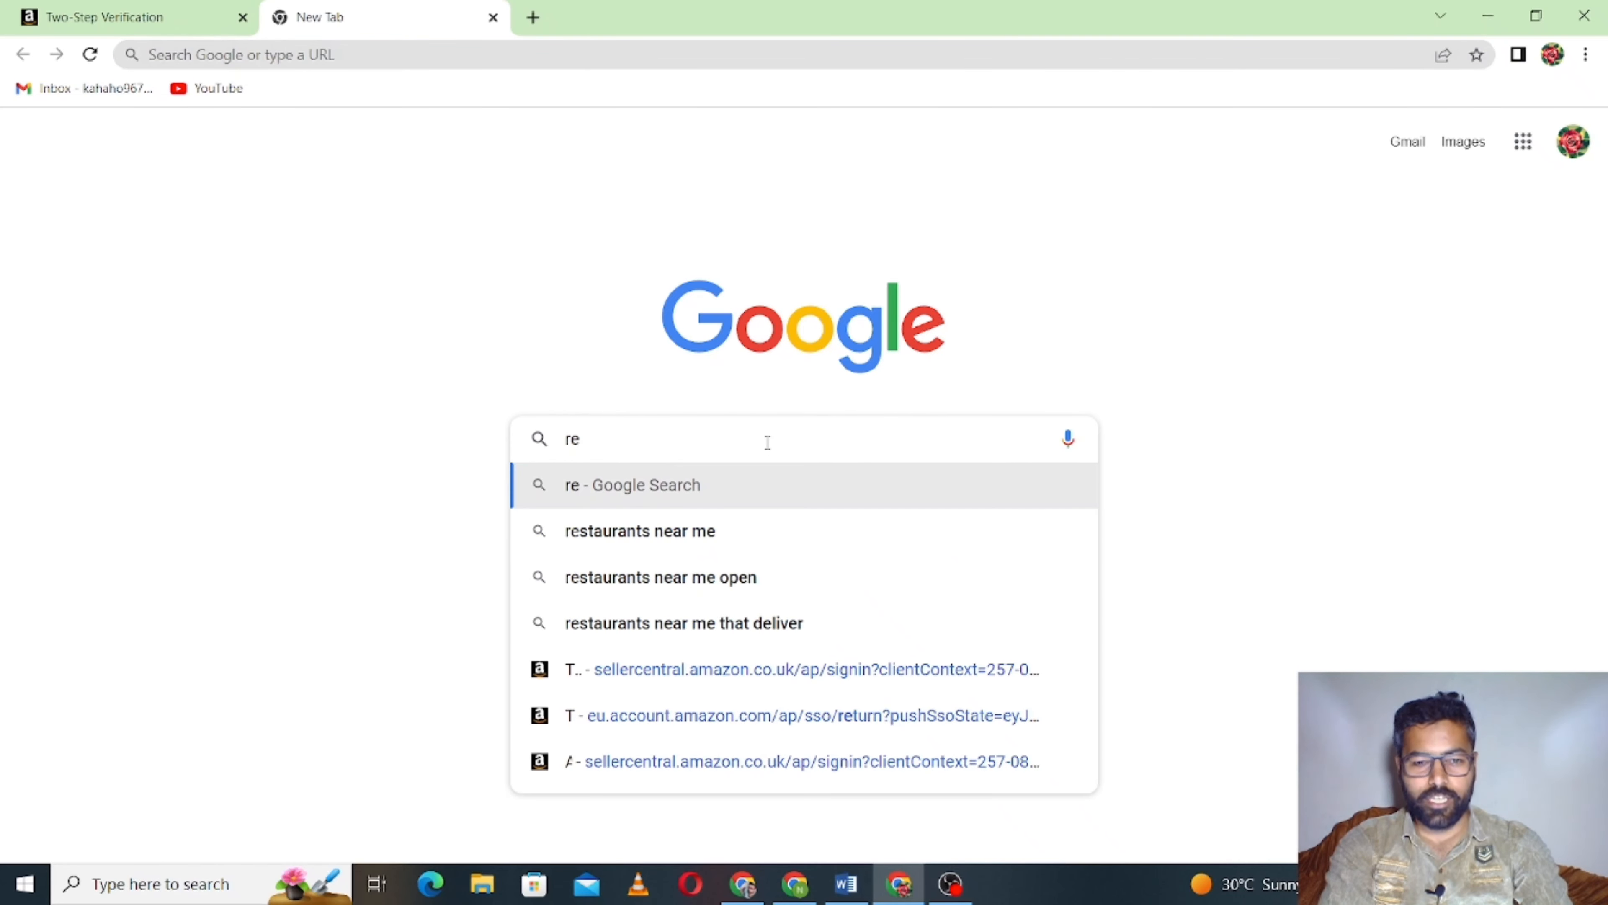
key(BackSpace)
key(BackSpace)
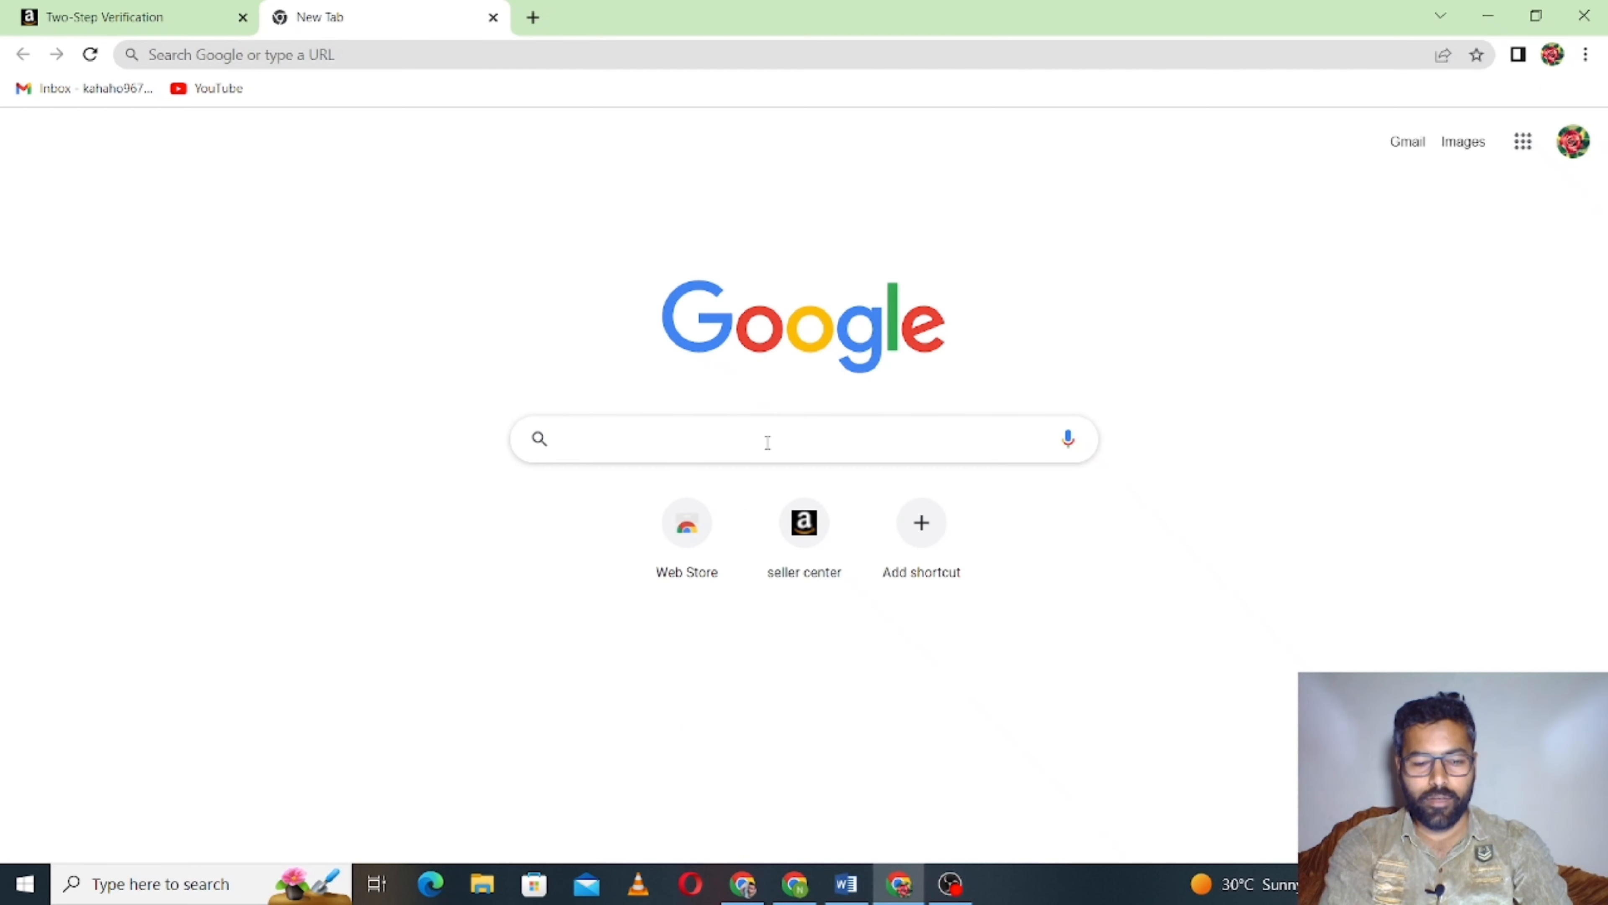
- Search Google for "brand registry.amazon.co.uk" and open the Amazon's brand registry result
text(brand)
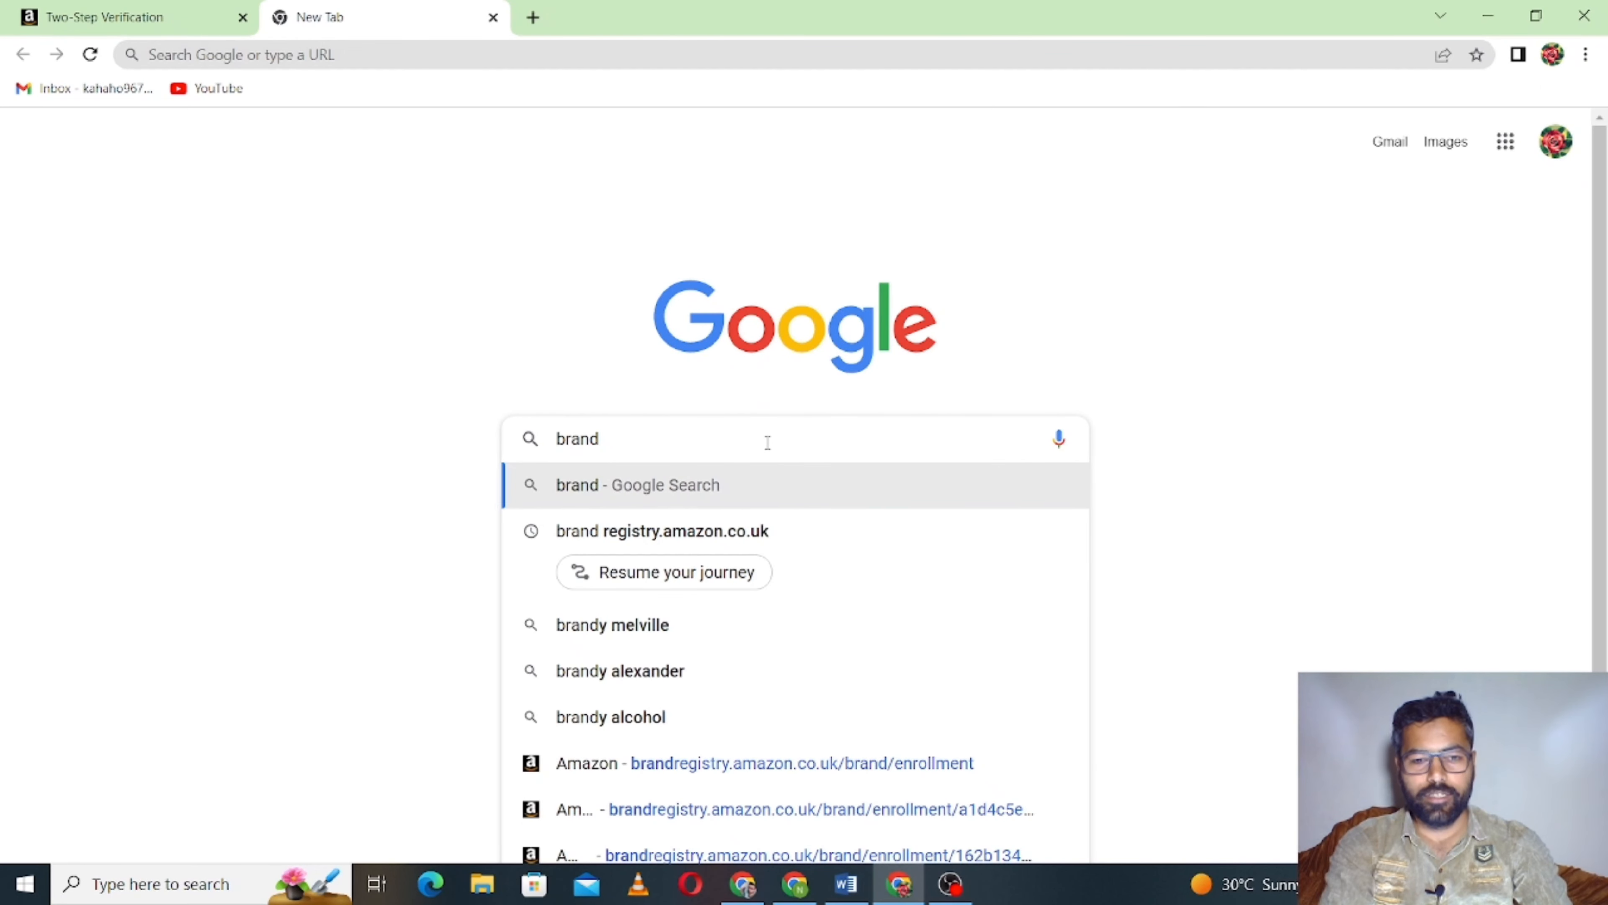
key(Down)
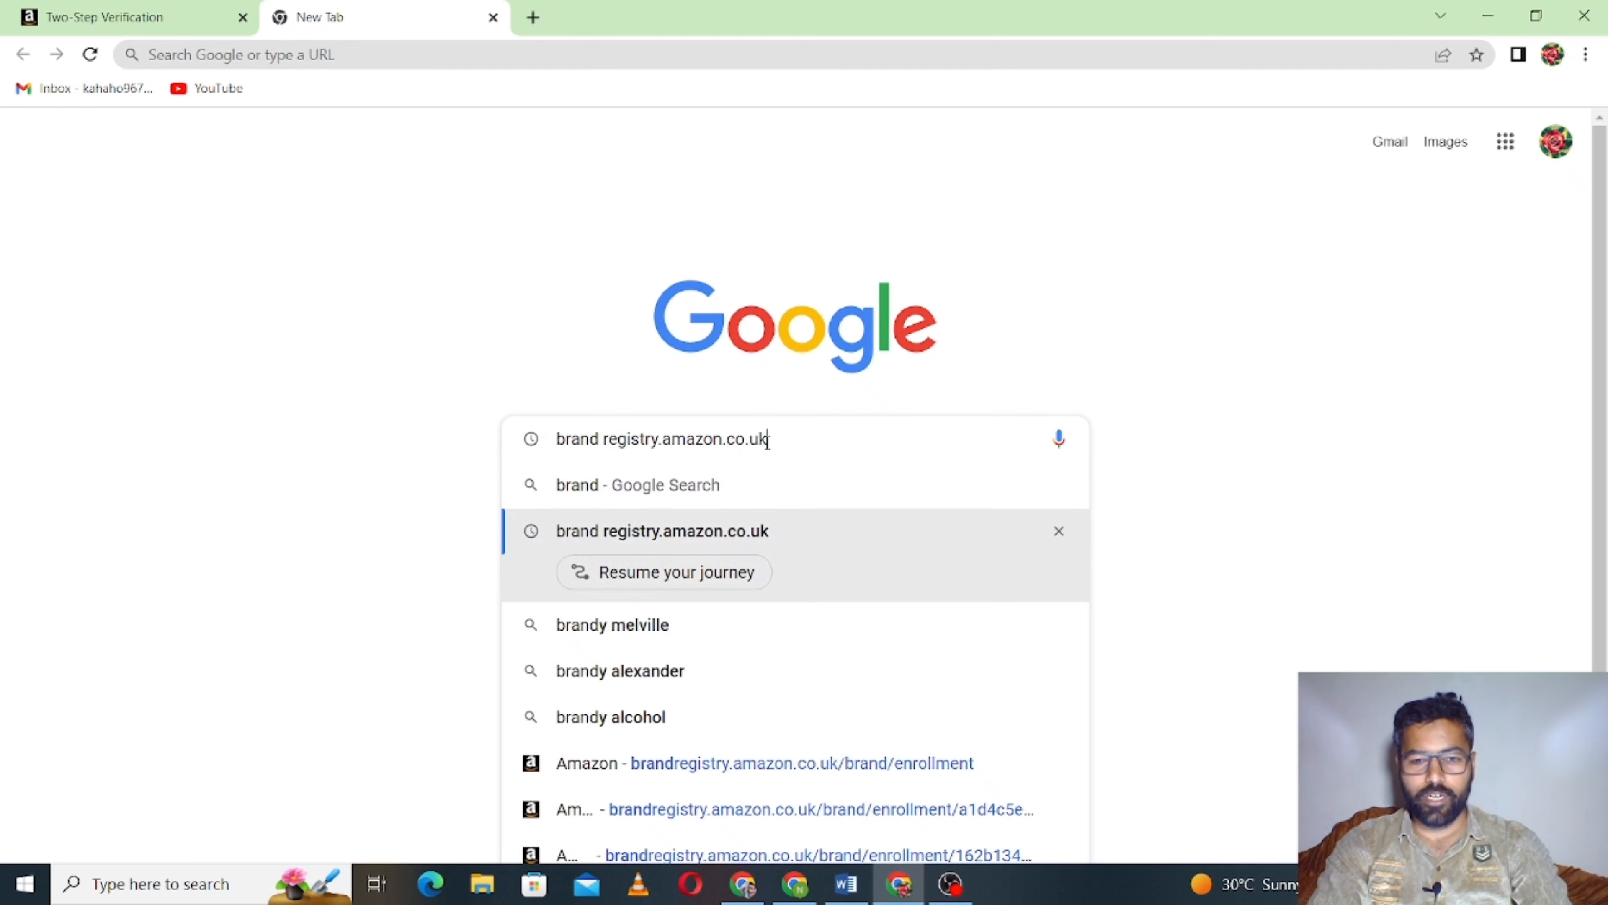
key(Return)
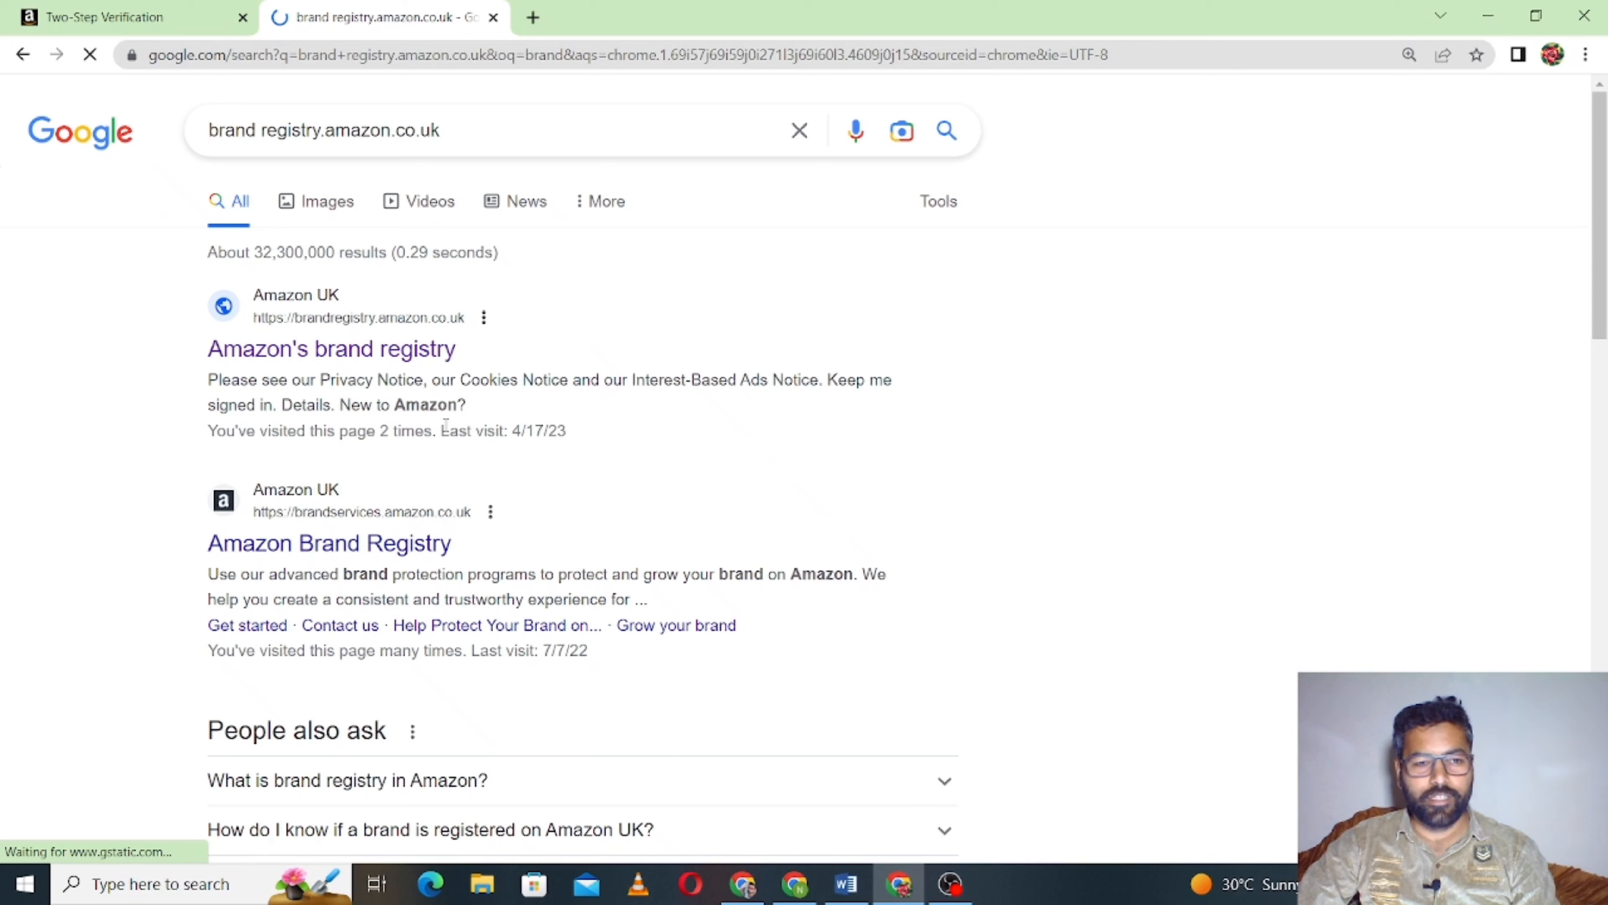
click(369, 350)
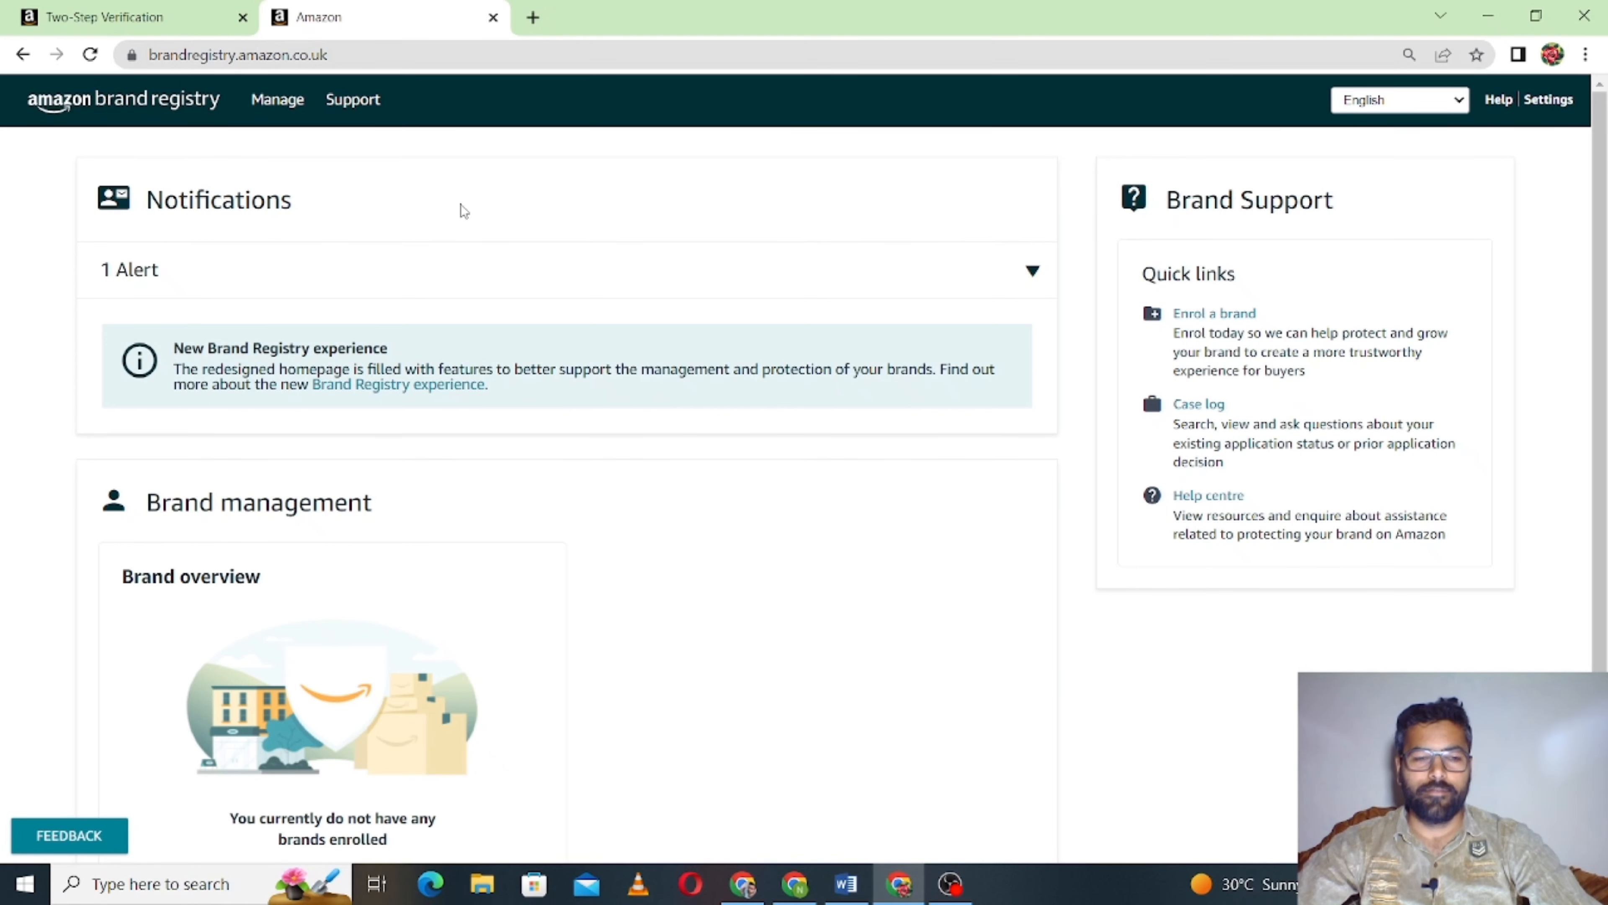
- Start enrolling a new brand, using the option for a pending or registered trademark
scroll(559, 214, down, 2)
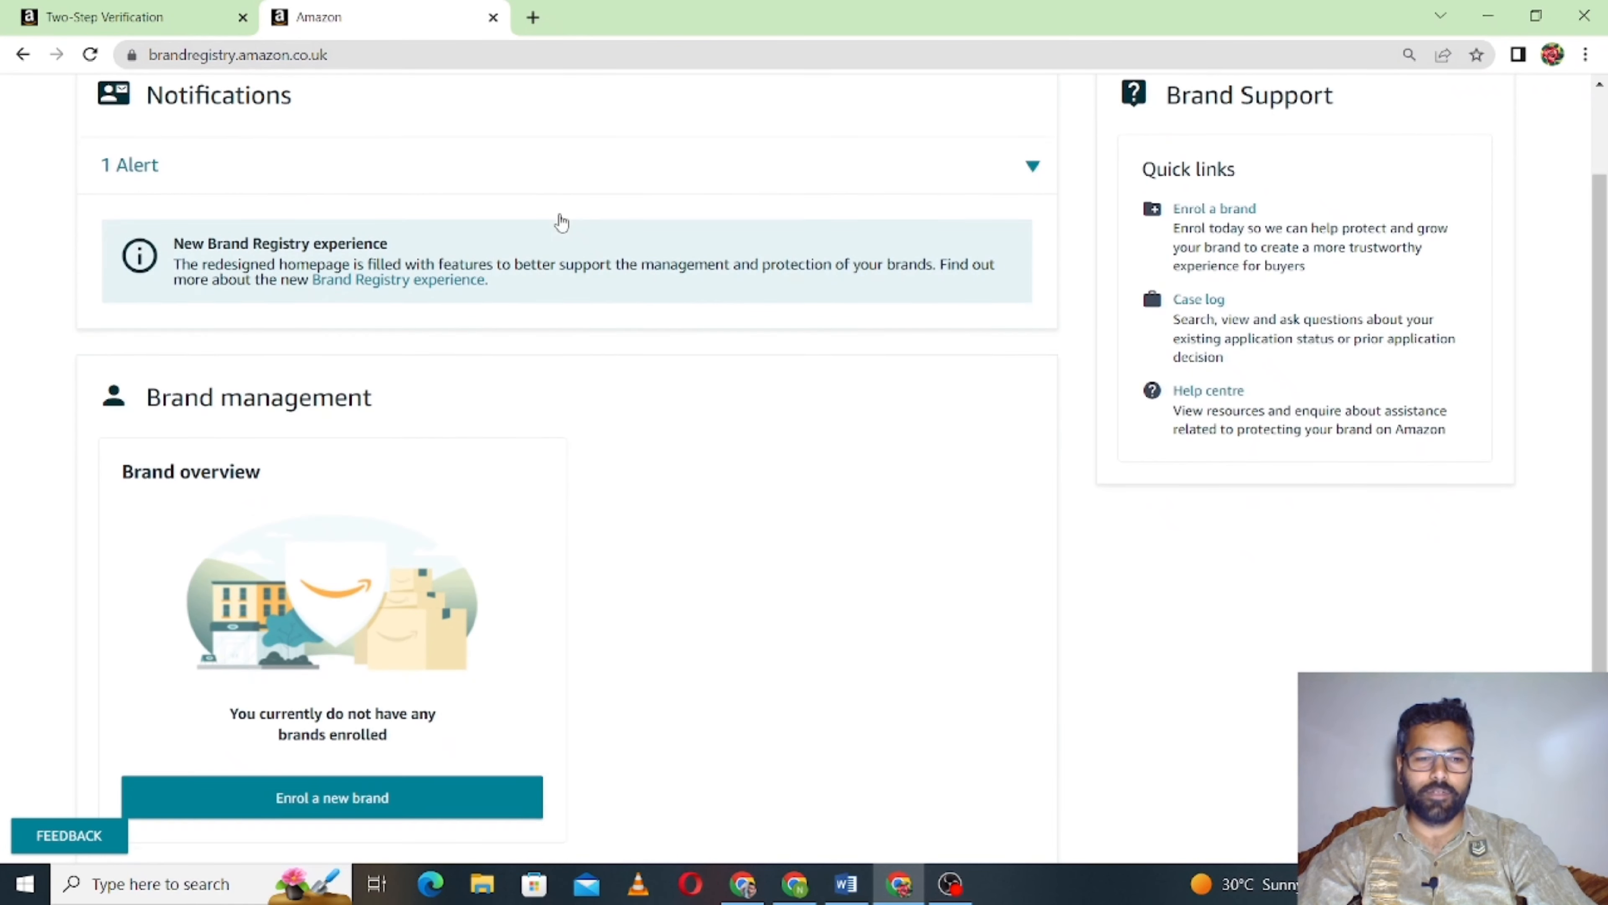
scroll(557, 219, down, 1)
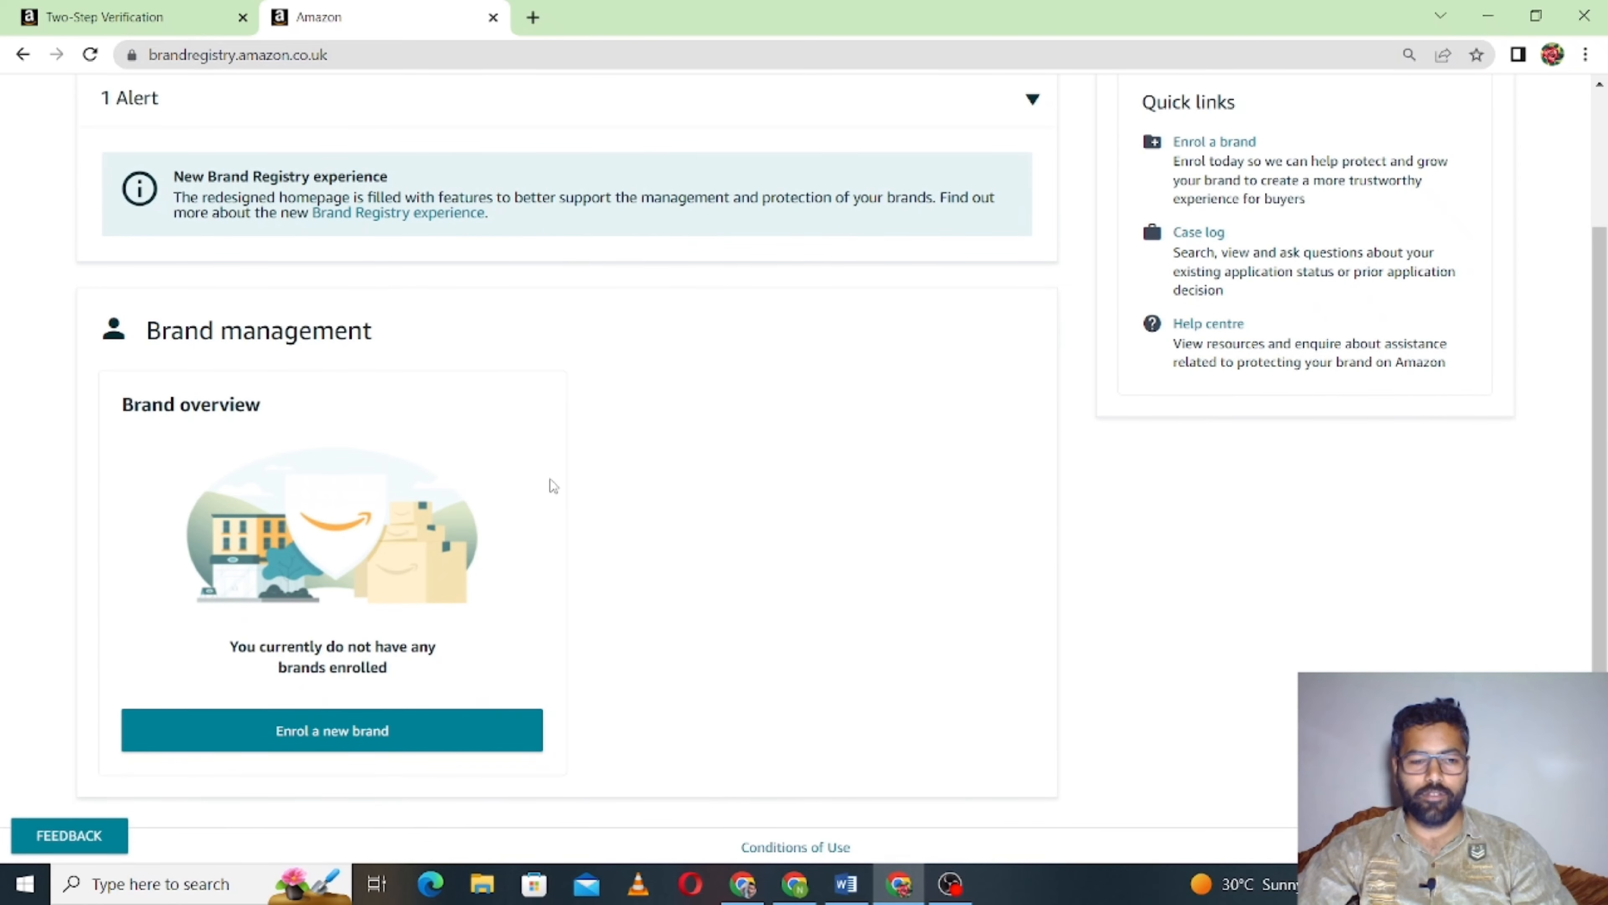
click(348, 735)
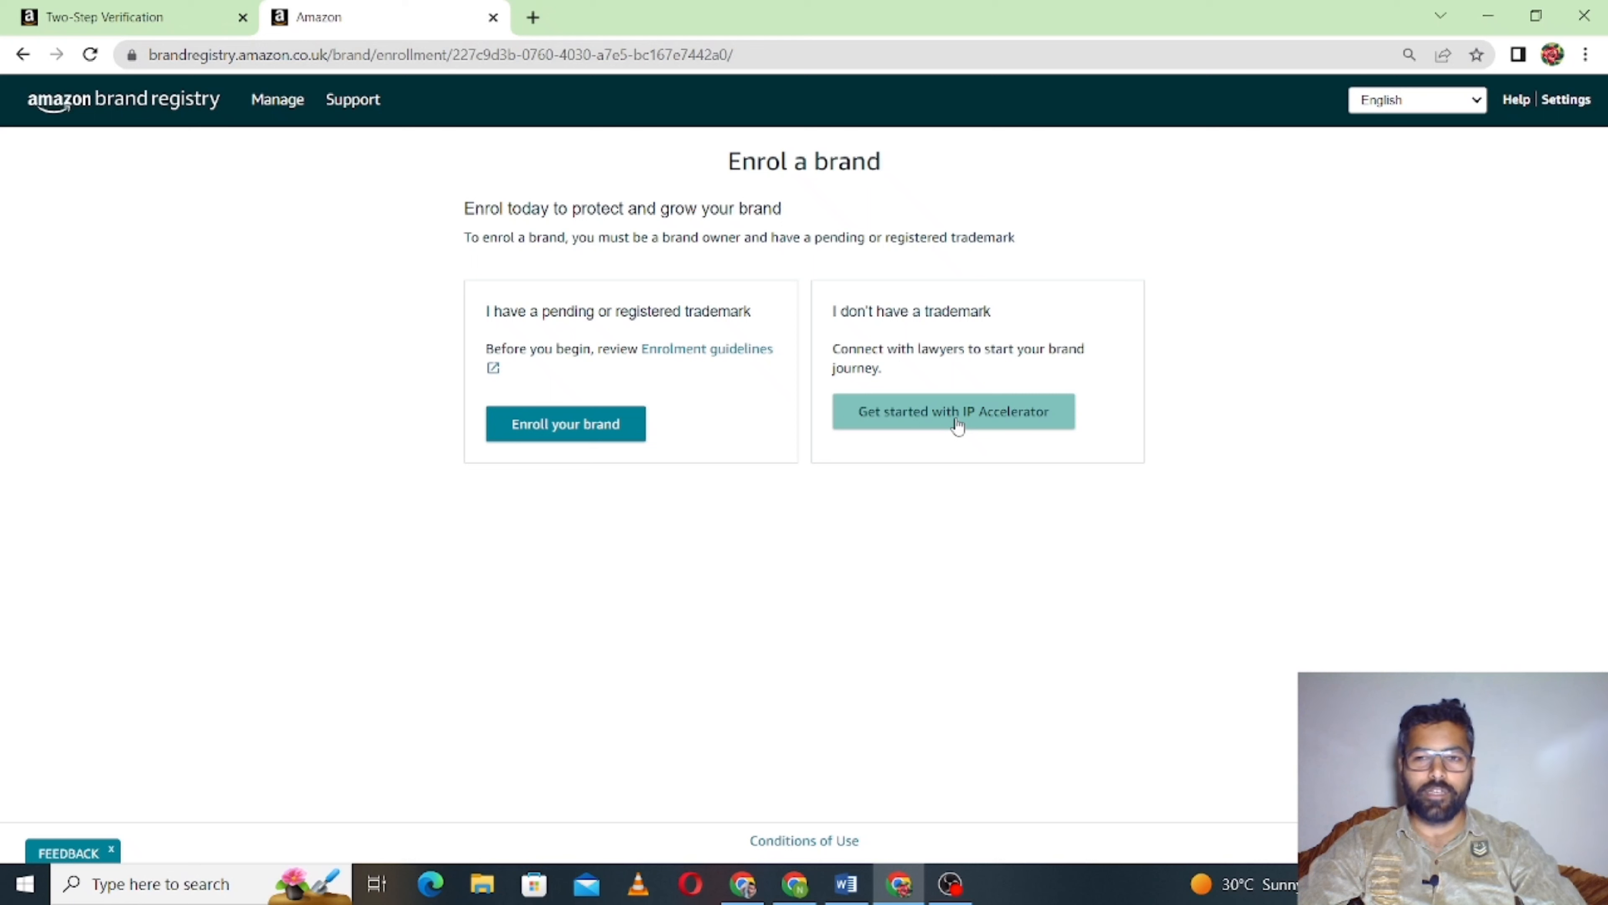
click(611, 437)
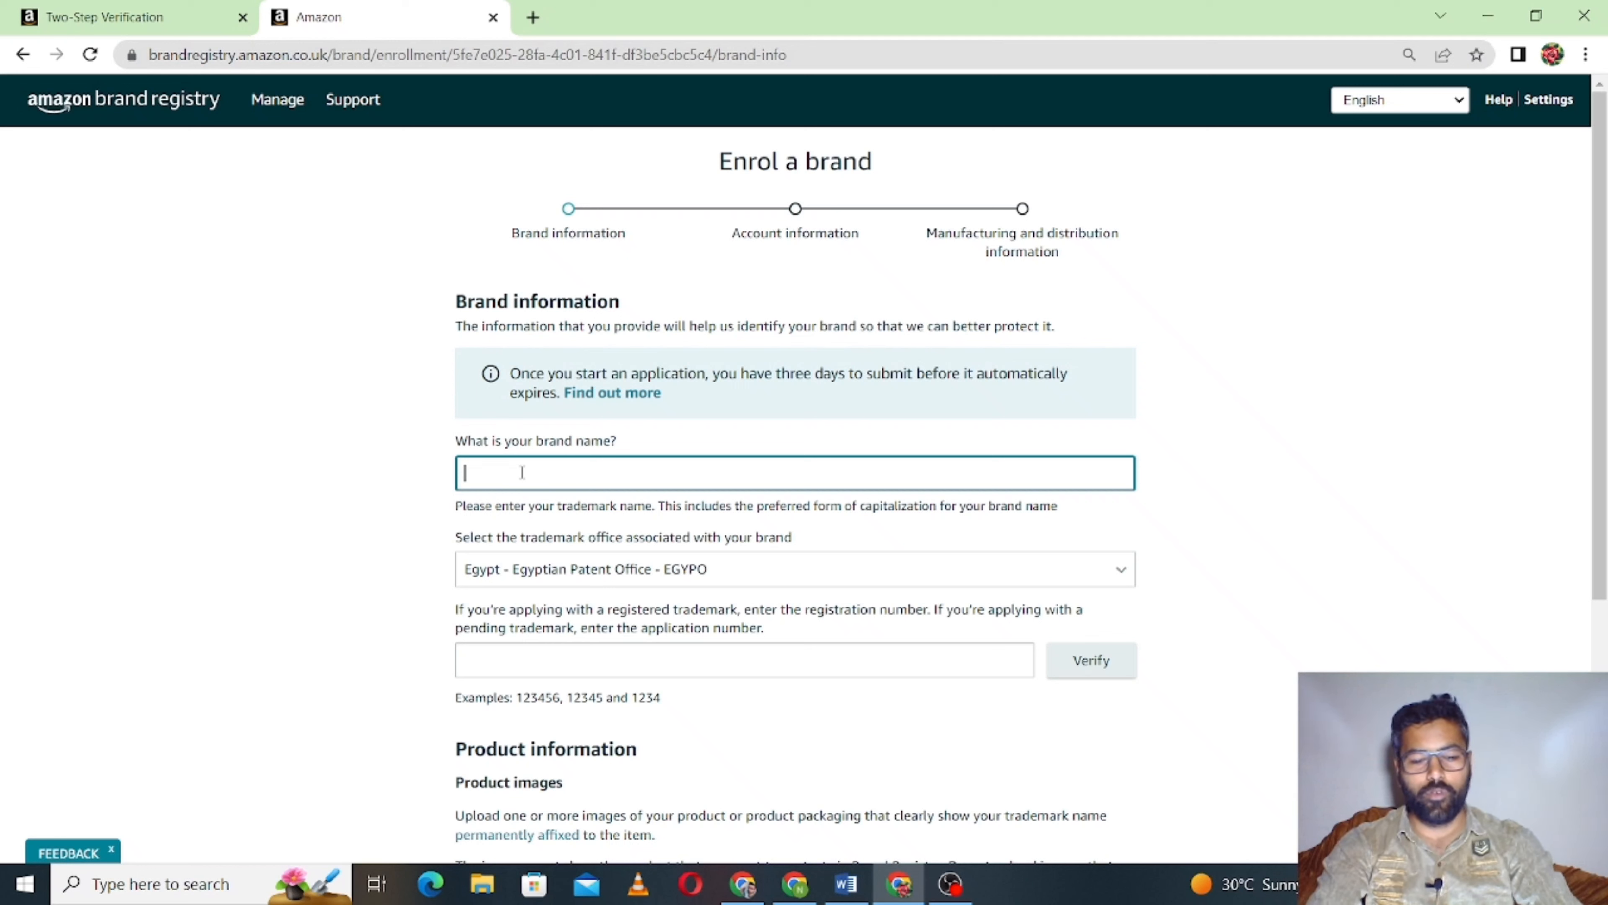
- Enter NIPPOLIAN as the brand name and set the trademark office to United Kingdom - Intellectual Property Office UK - IPOUK
text(NIPP)
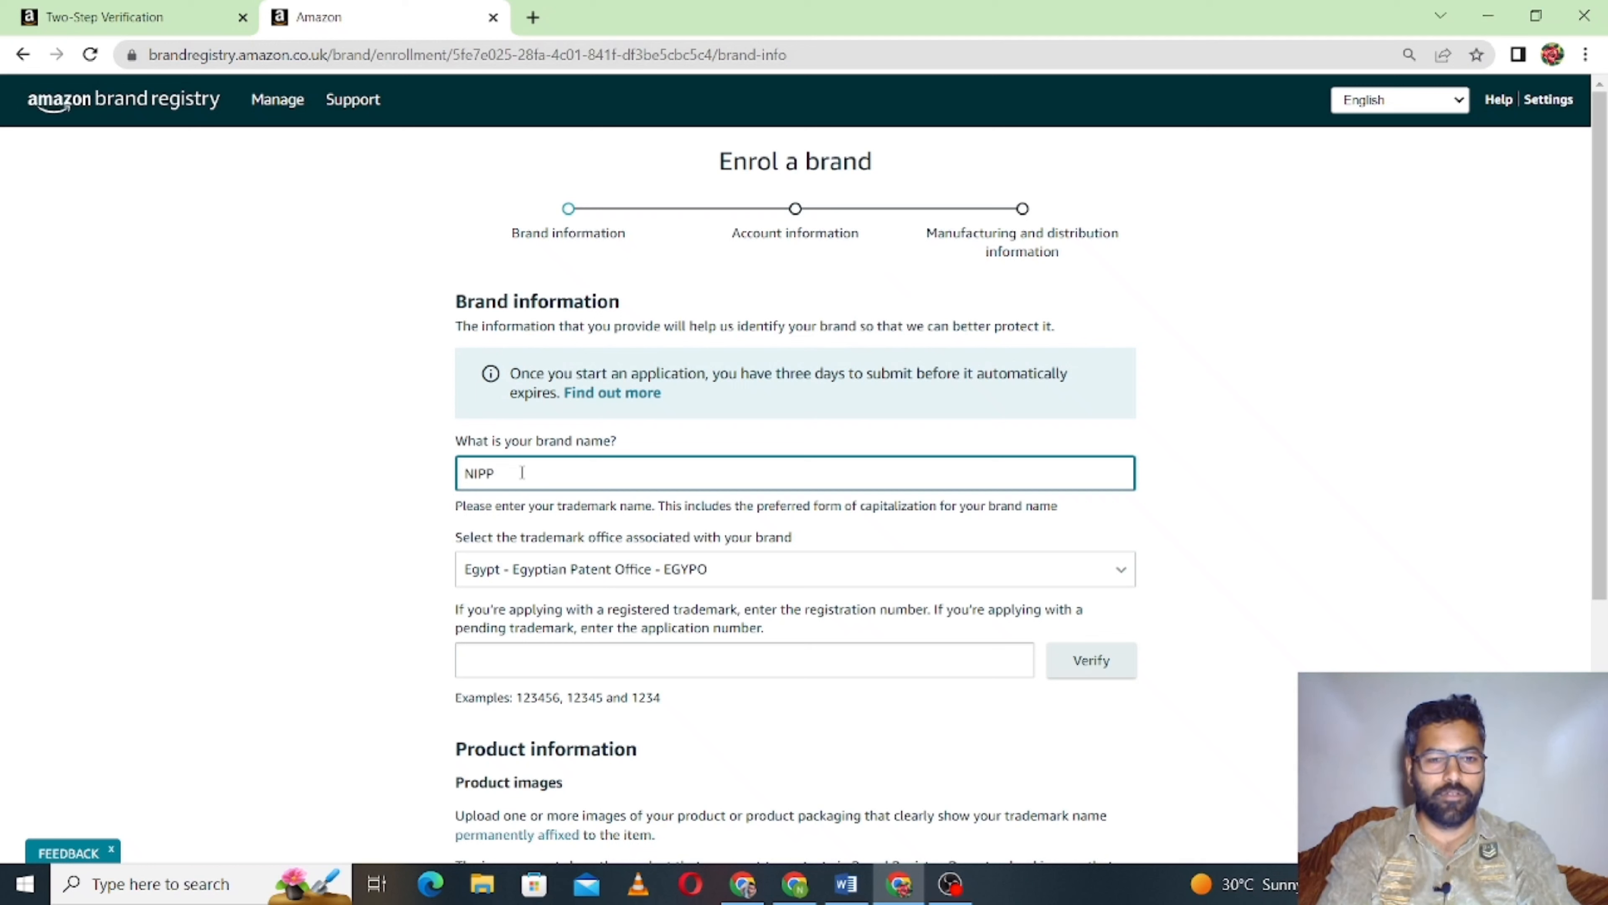
text(OLIAN)
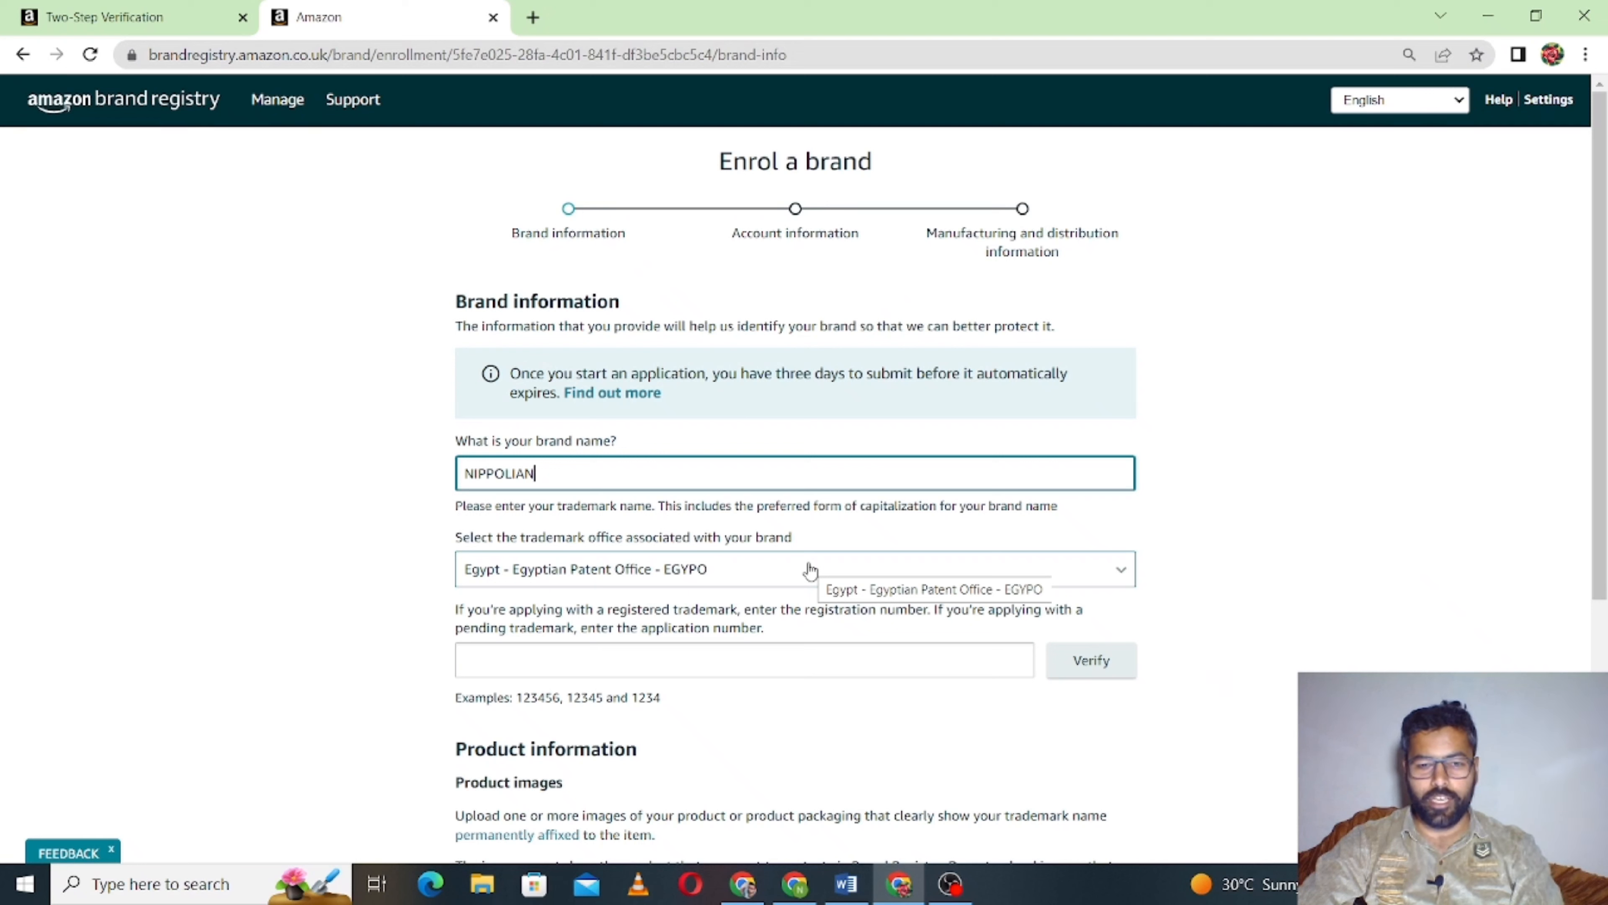
click(811, 571)
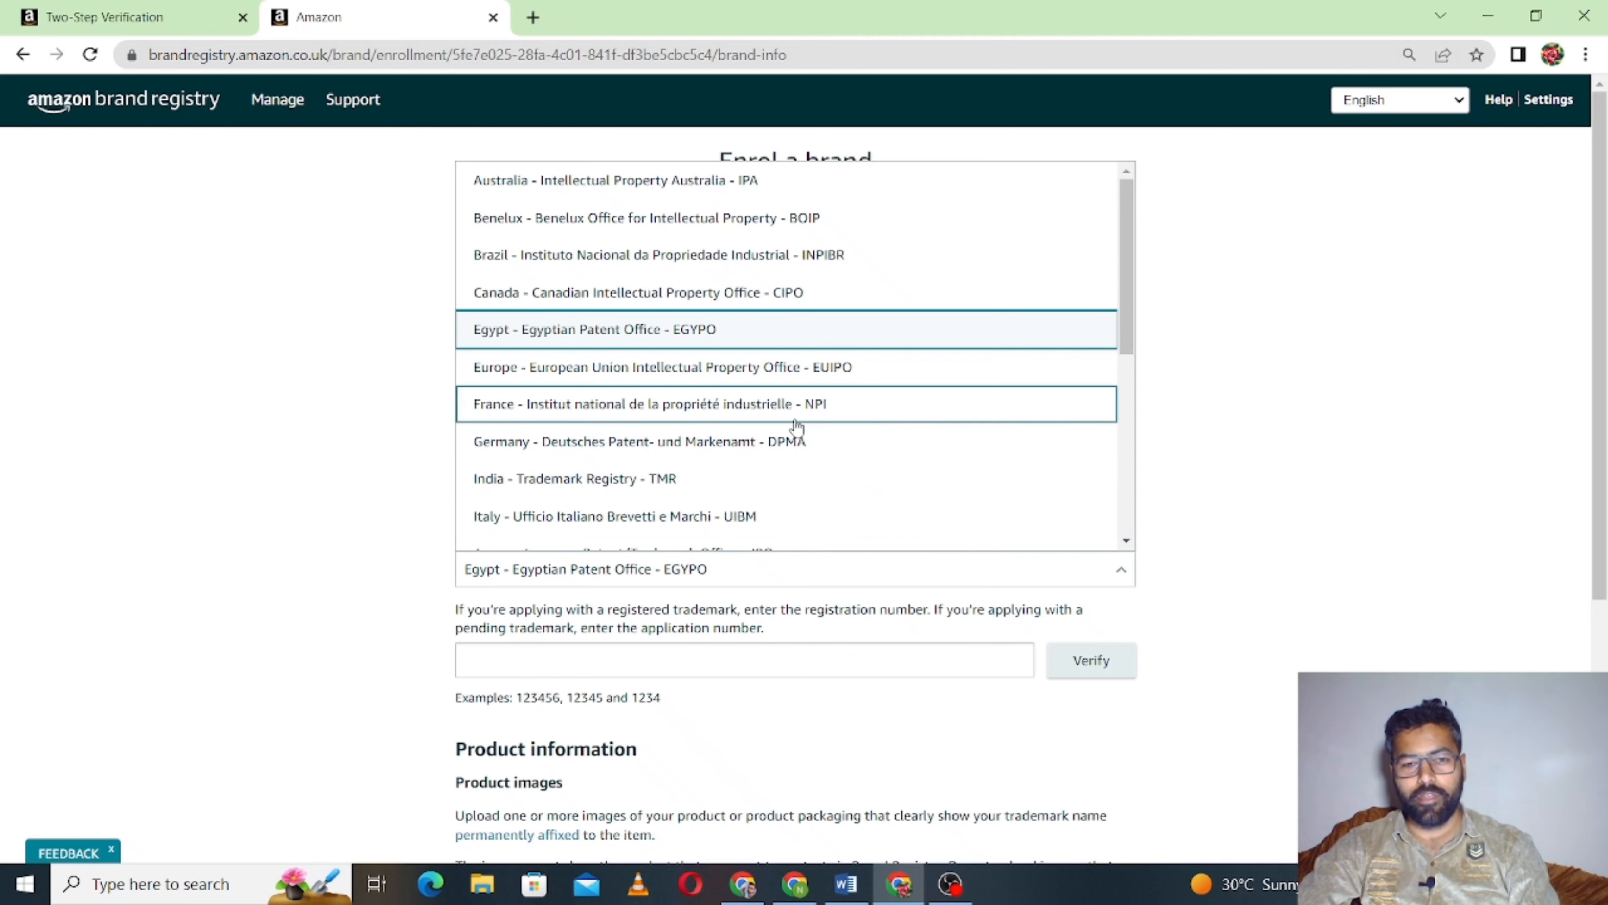
scroll(794, 424, down, 2)
scroll(796, 429, down, 5)
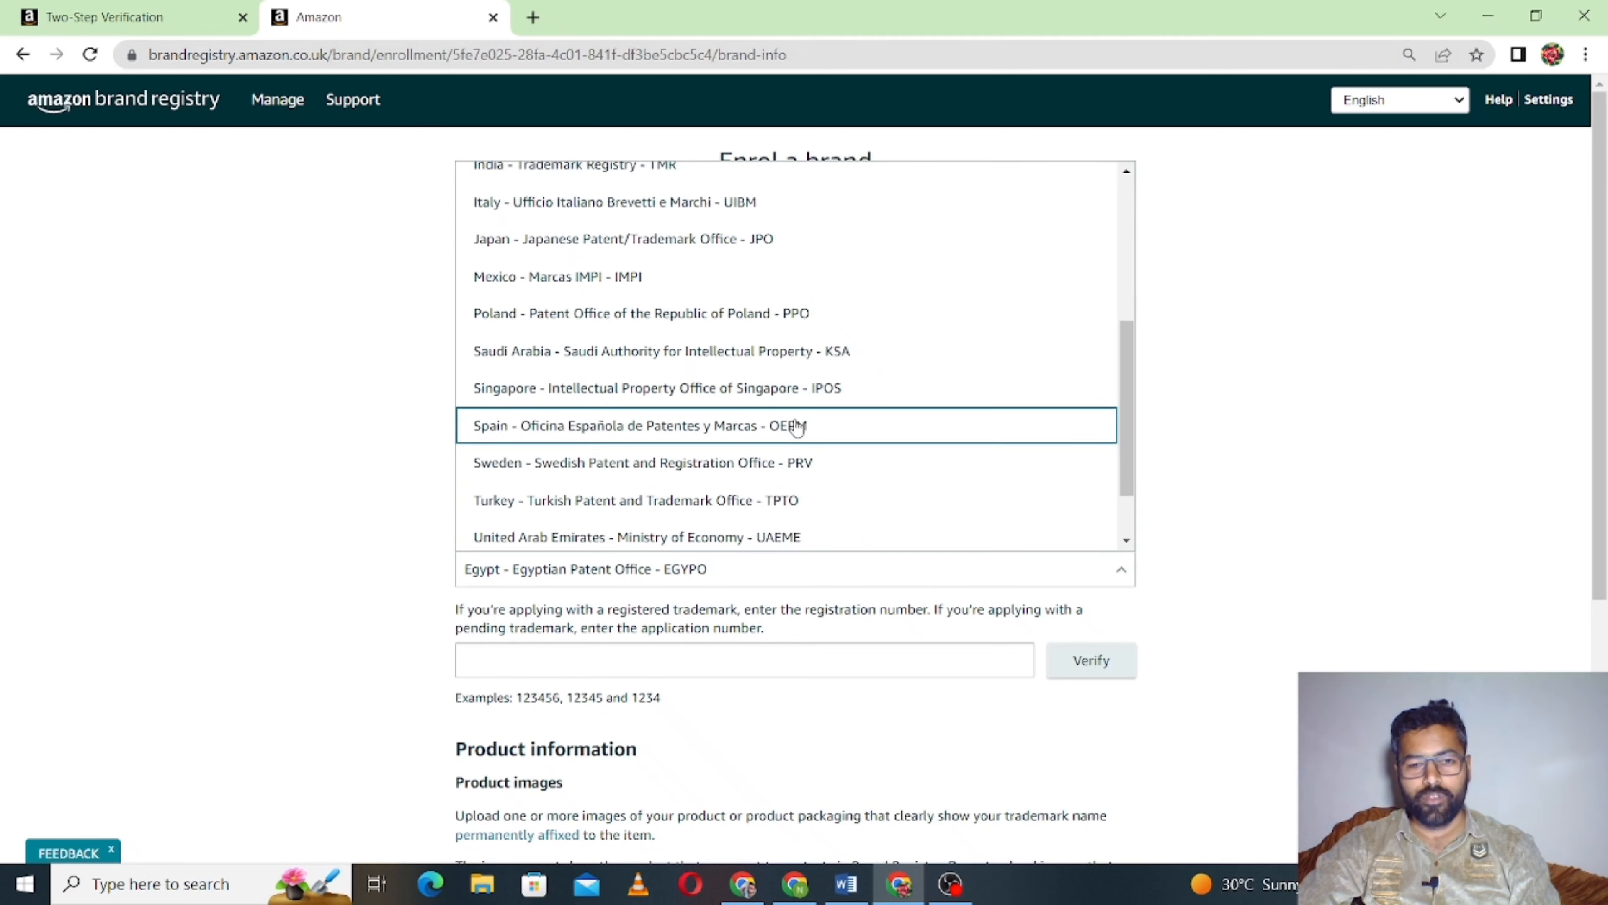
scroll(796, 428, down, 2)
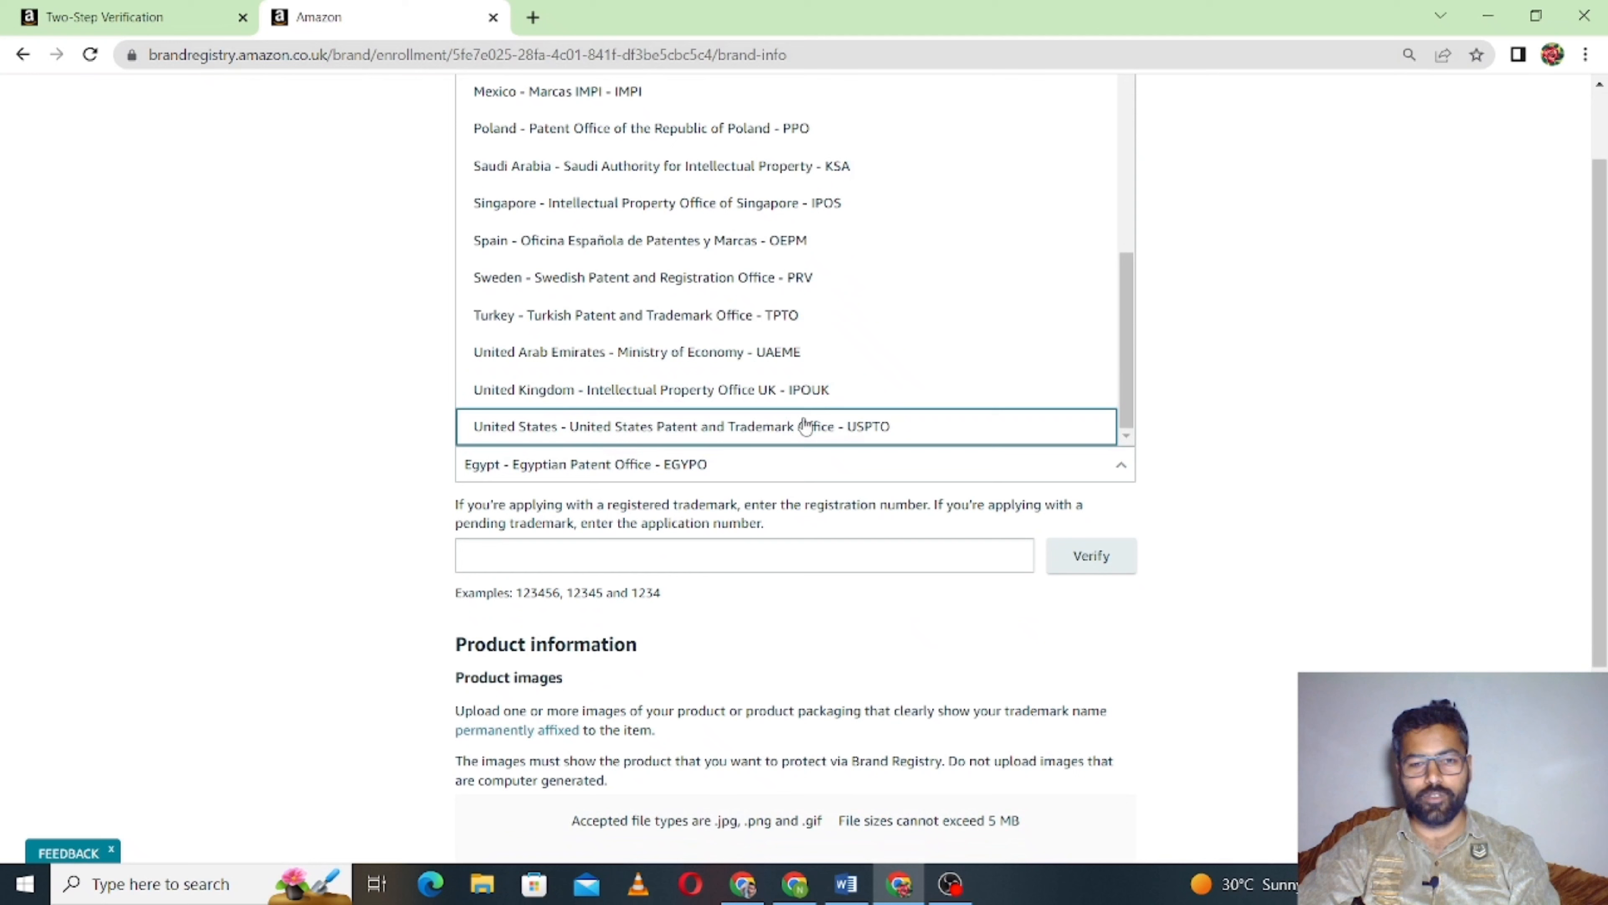
click(837, 396)
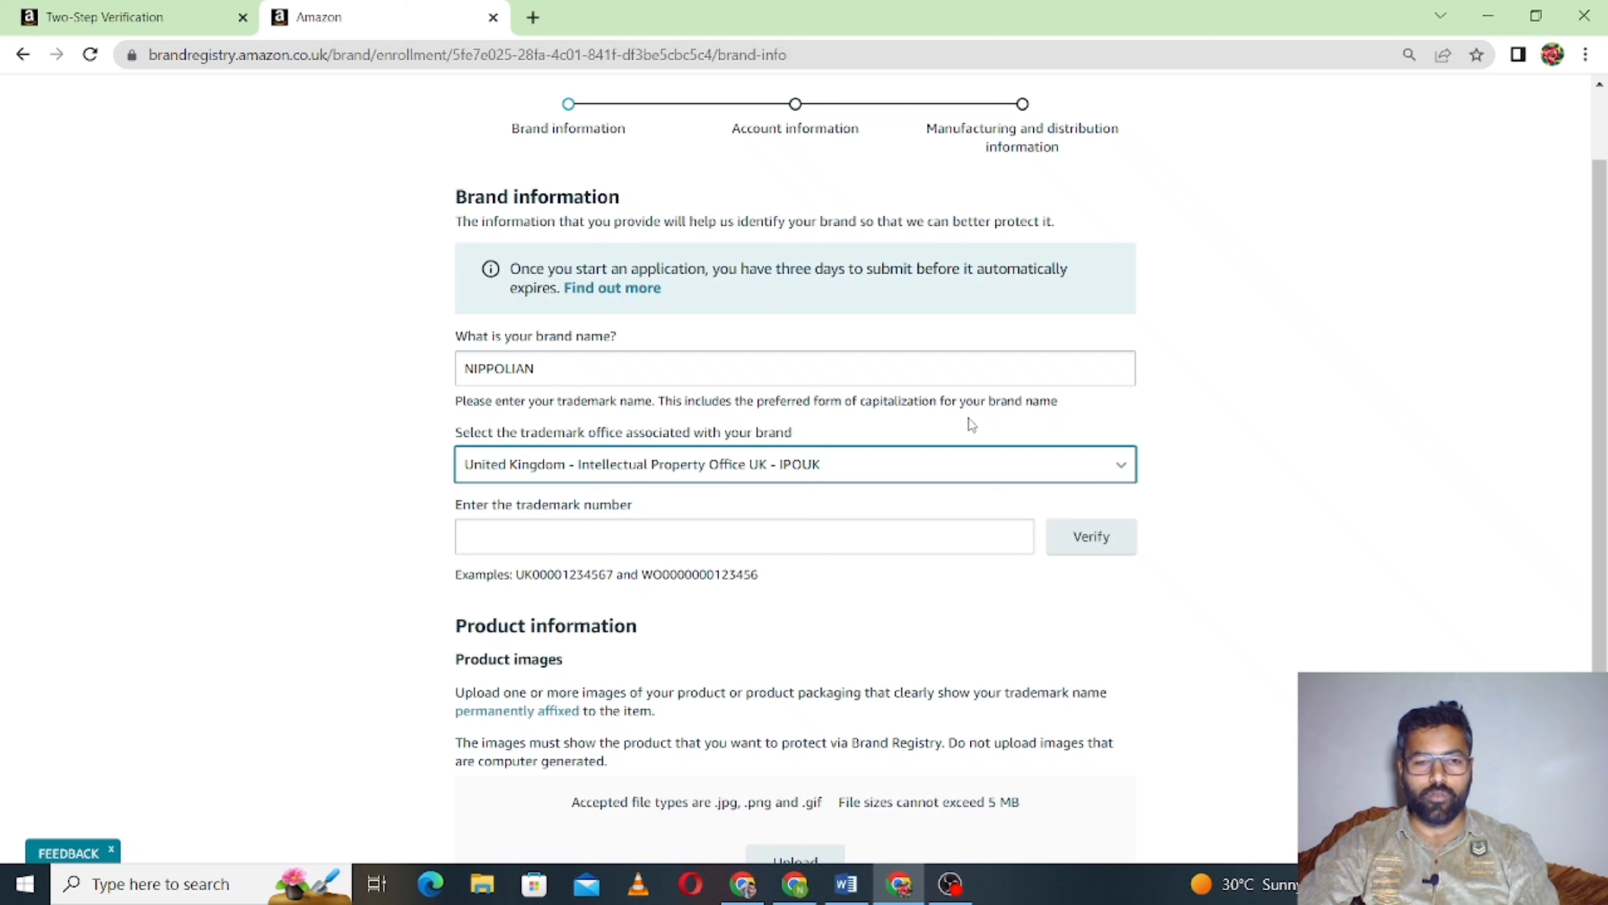
click(640, 538)
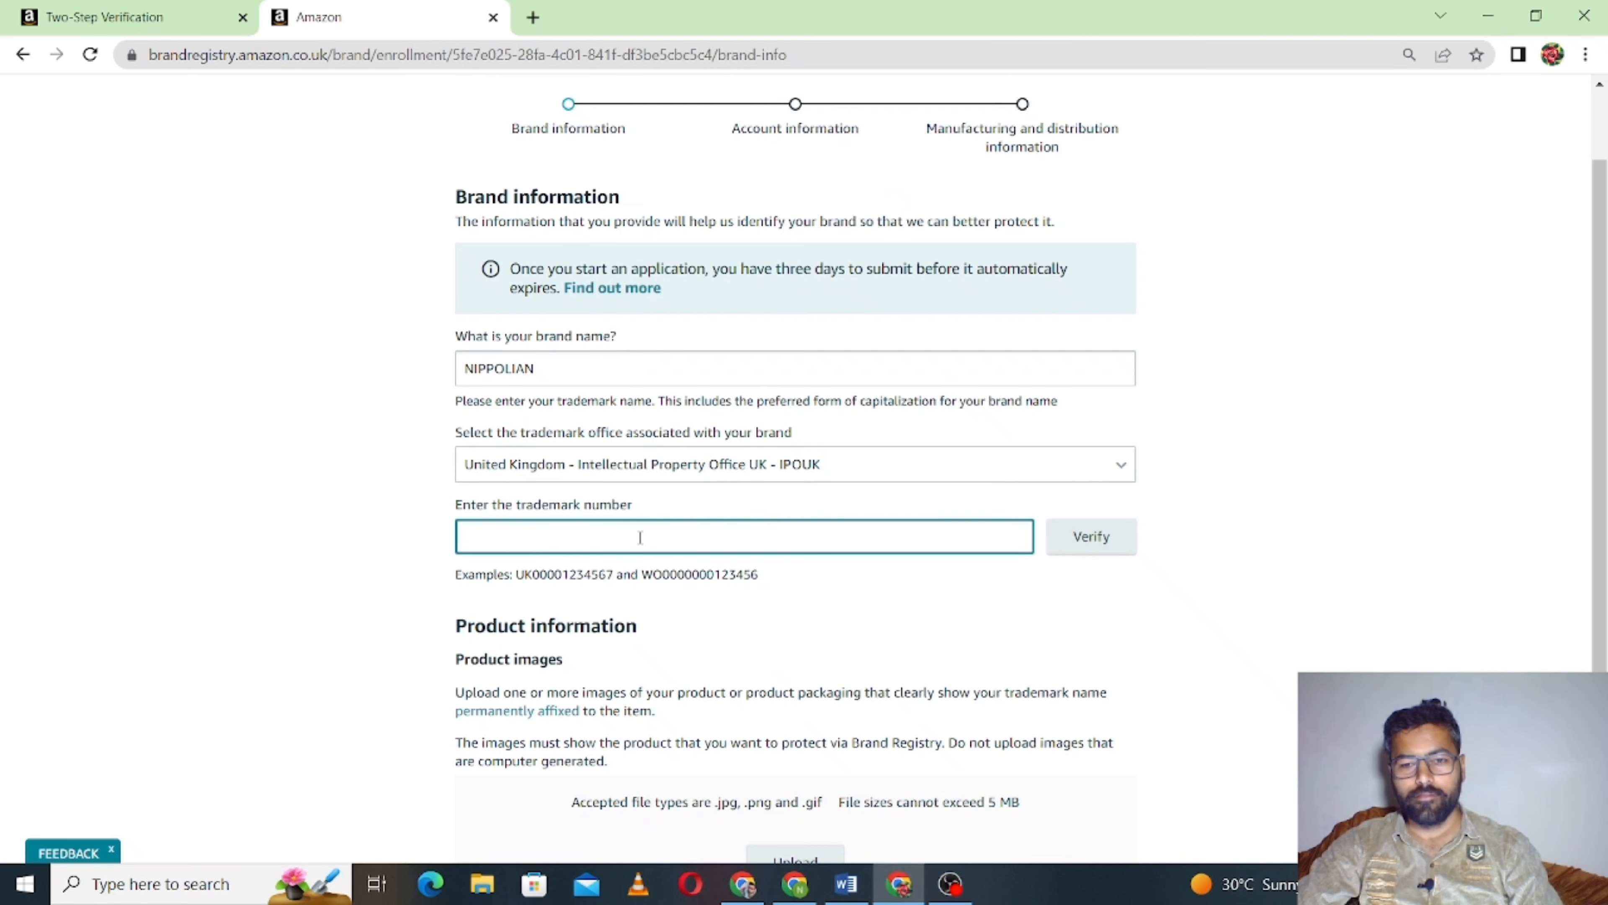
key(ctrl+v)
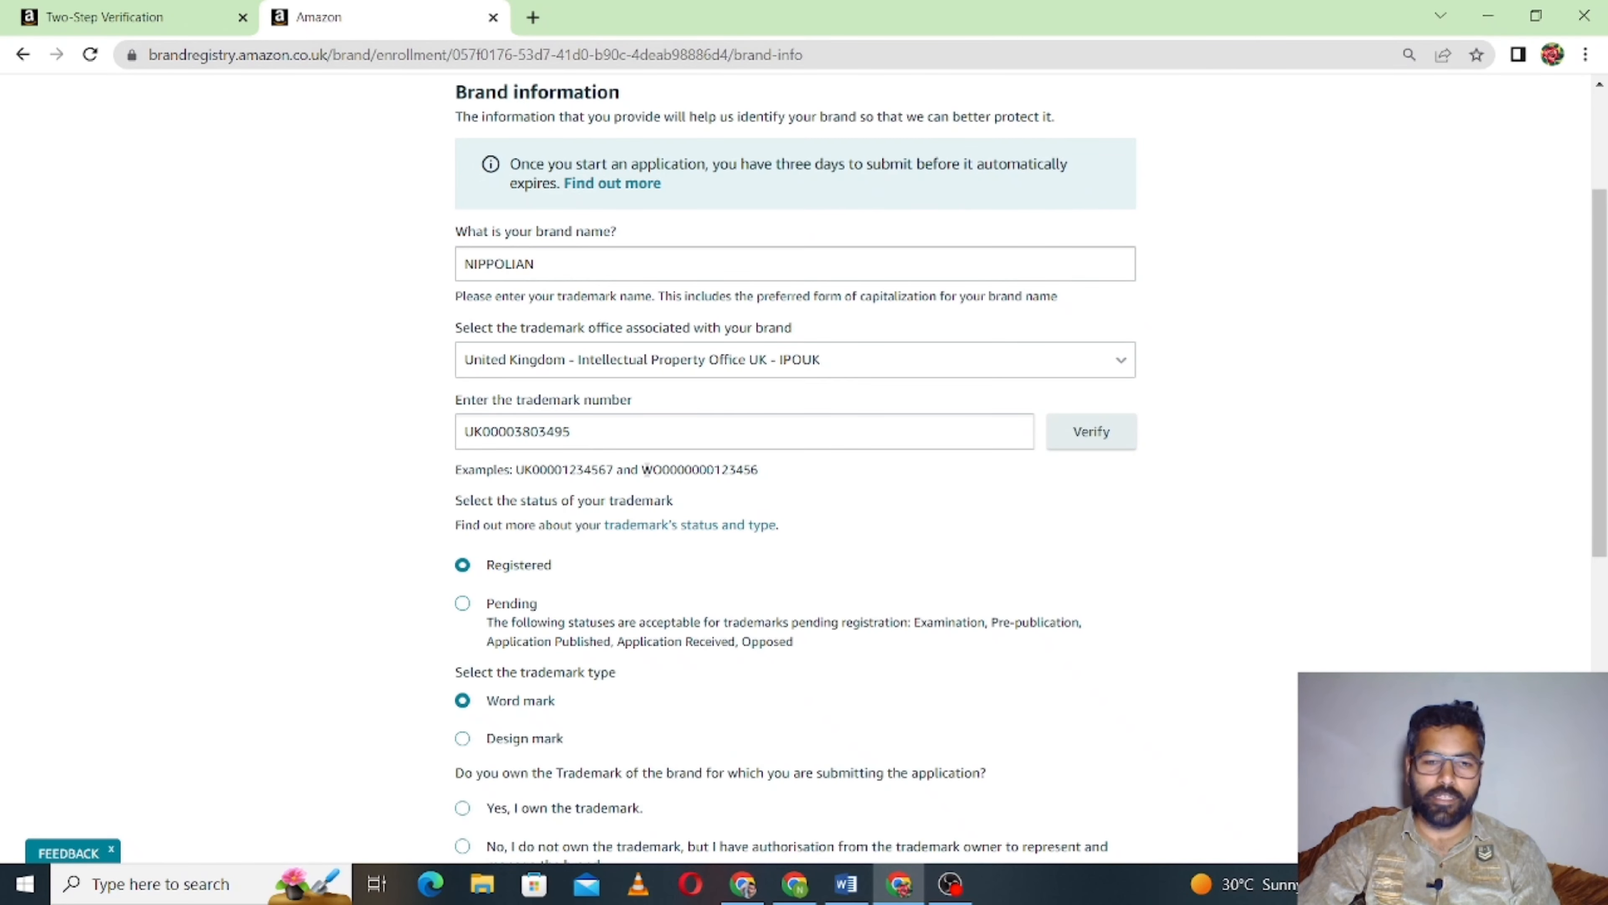
scroll(600, 468, down, 2)
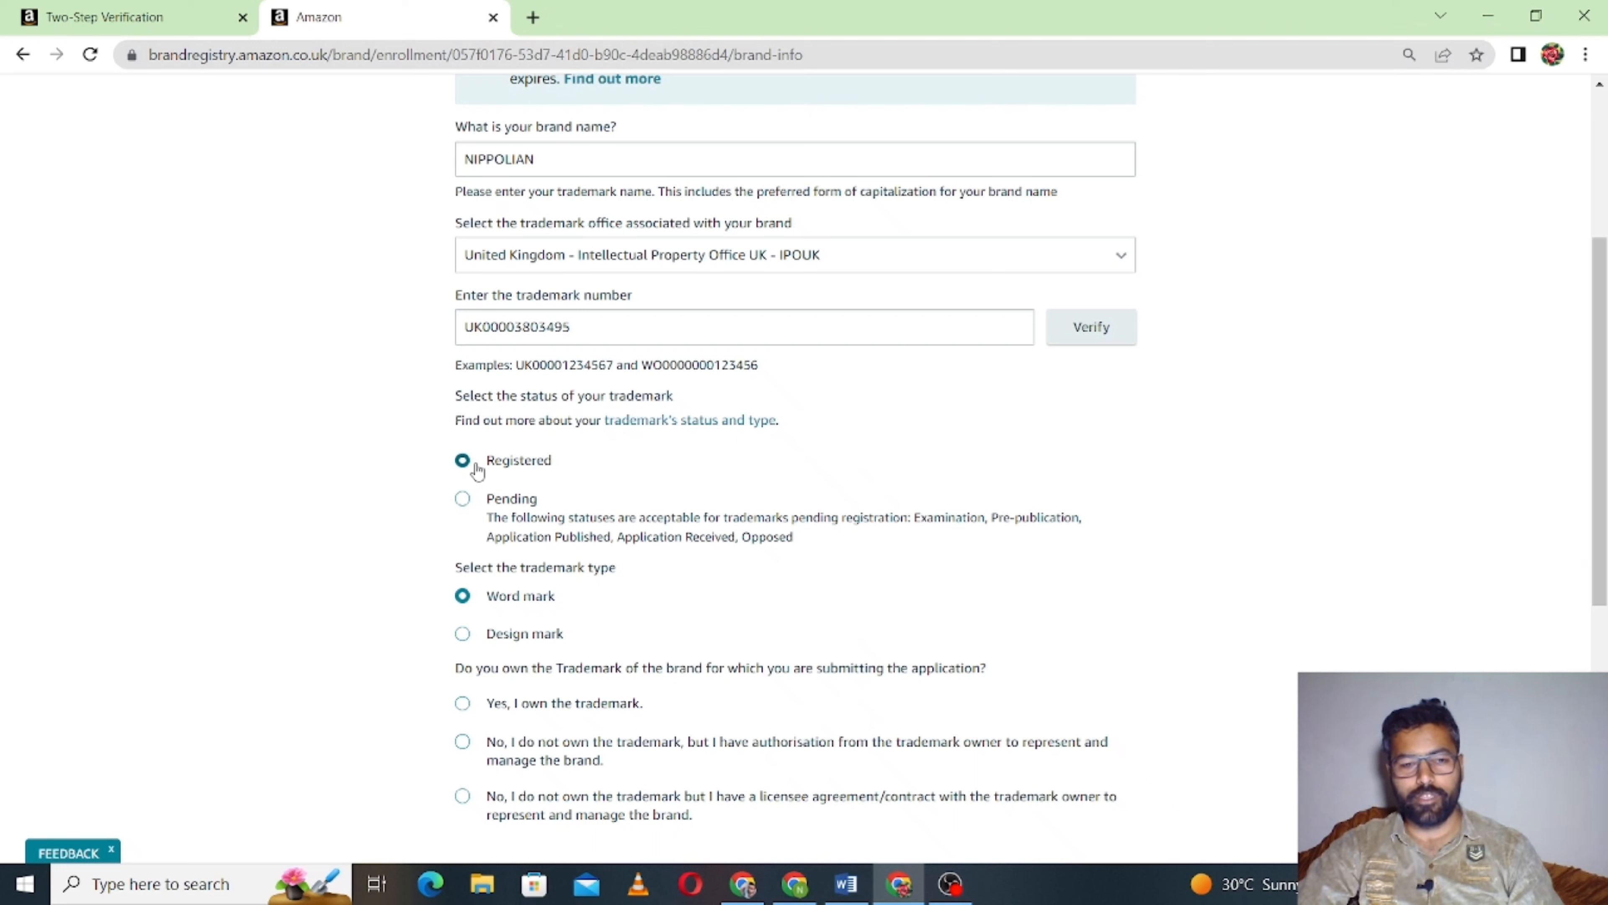
click(469, 504)
scroll(665, 612, down, 2)
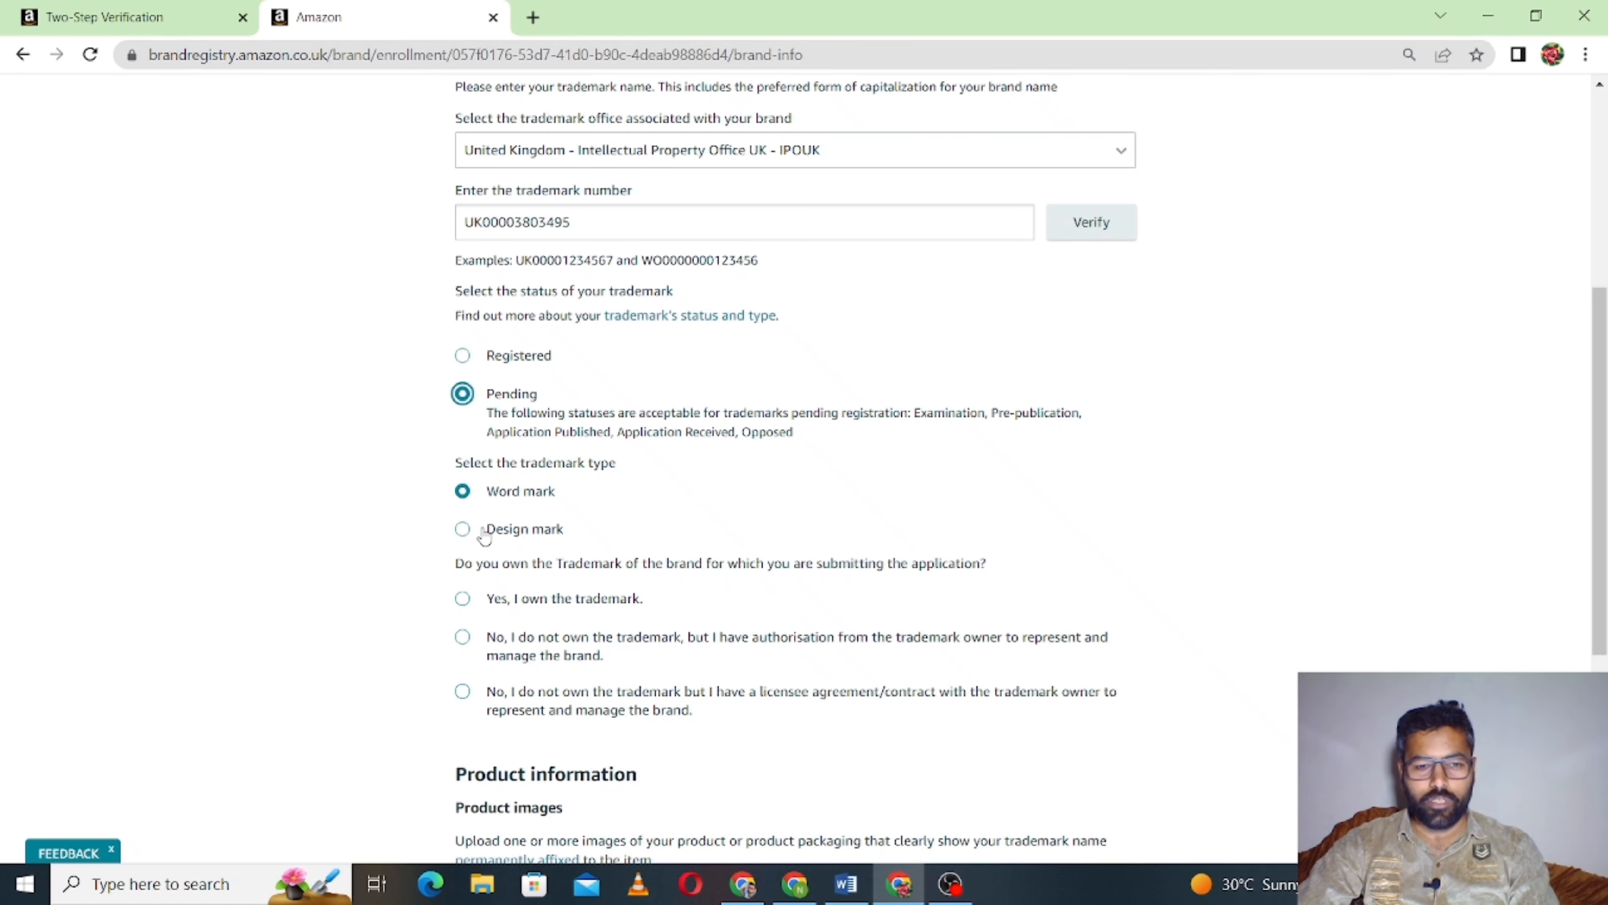
- Declare ownership of the trademark and upload TRADEMARK.pdf as the proof of trademark ownership
scroll(536, 543, down, 2)
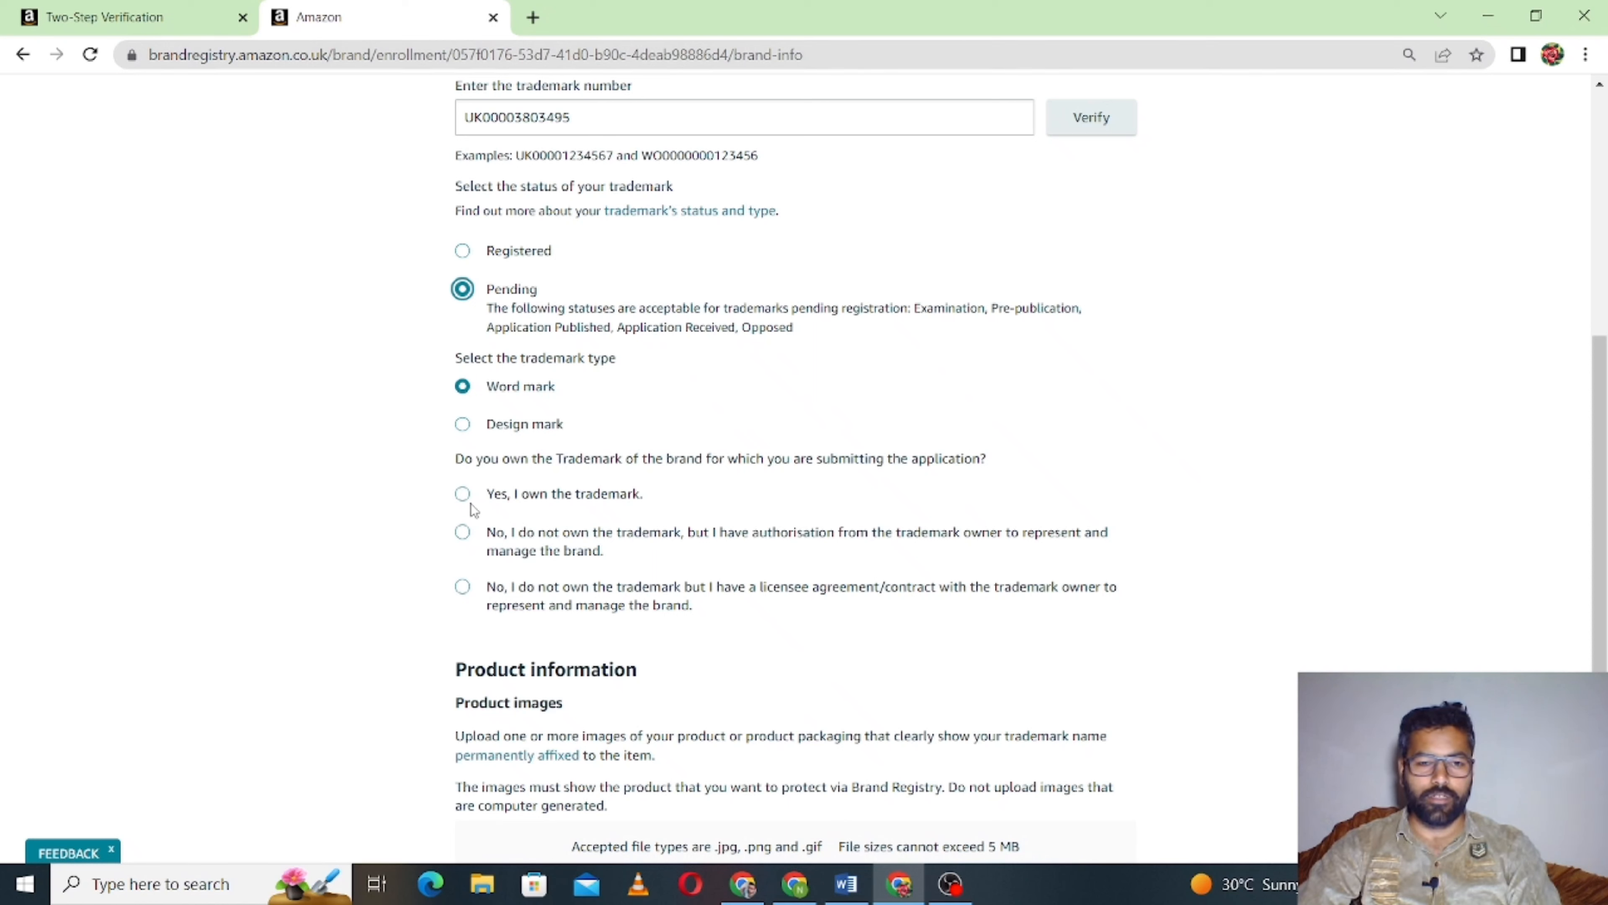
click(462, 495)
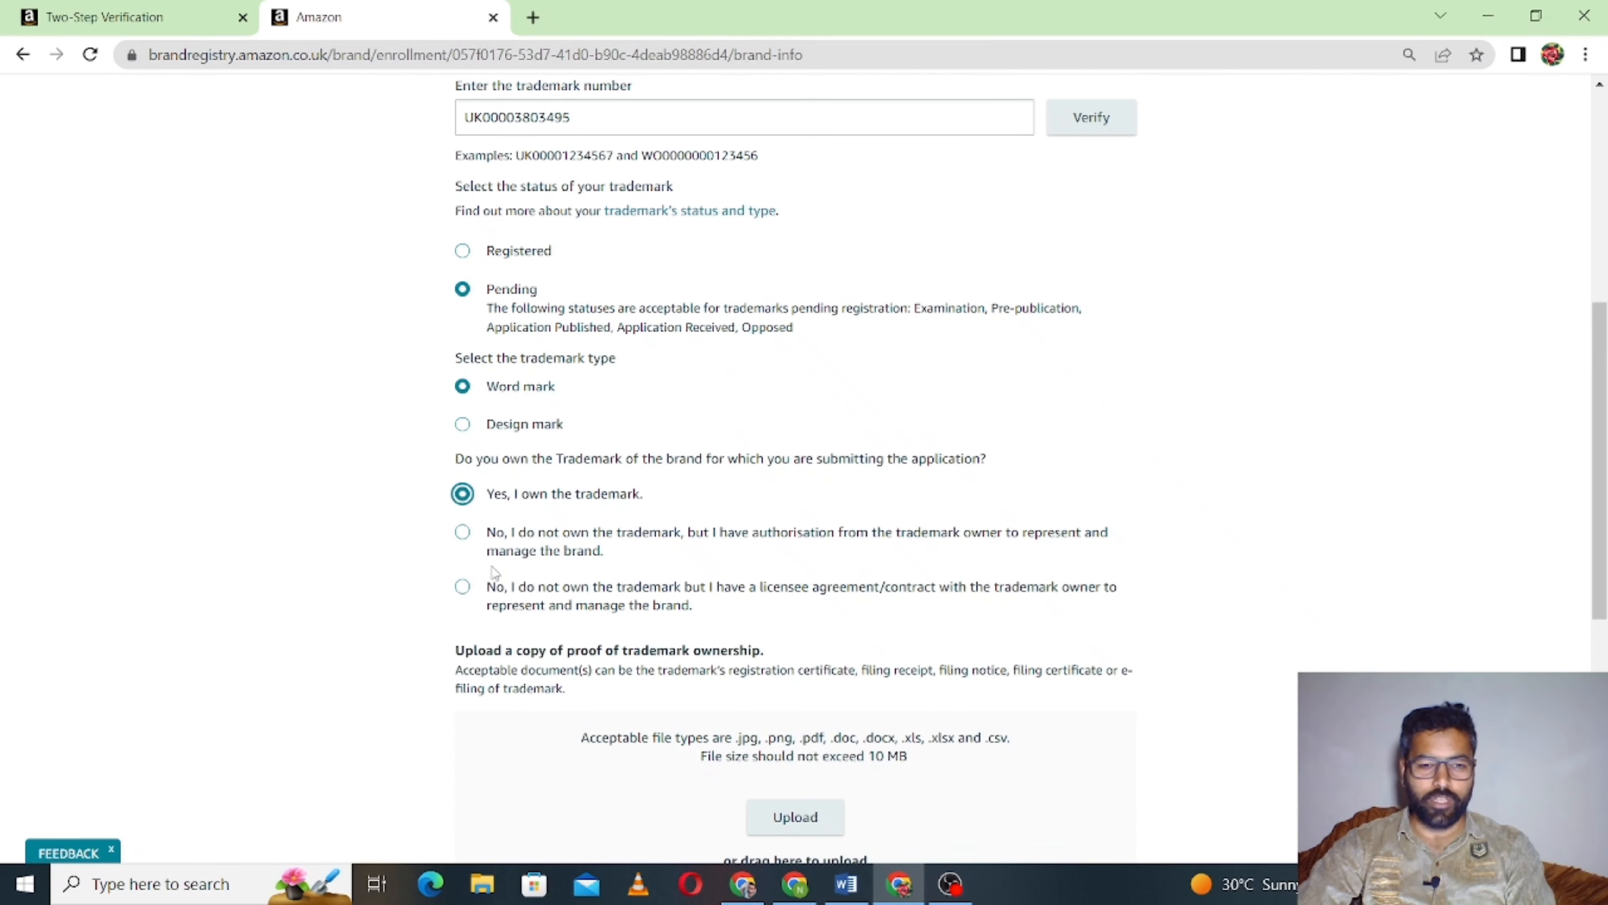
scroll(363, 449, down, 3)
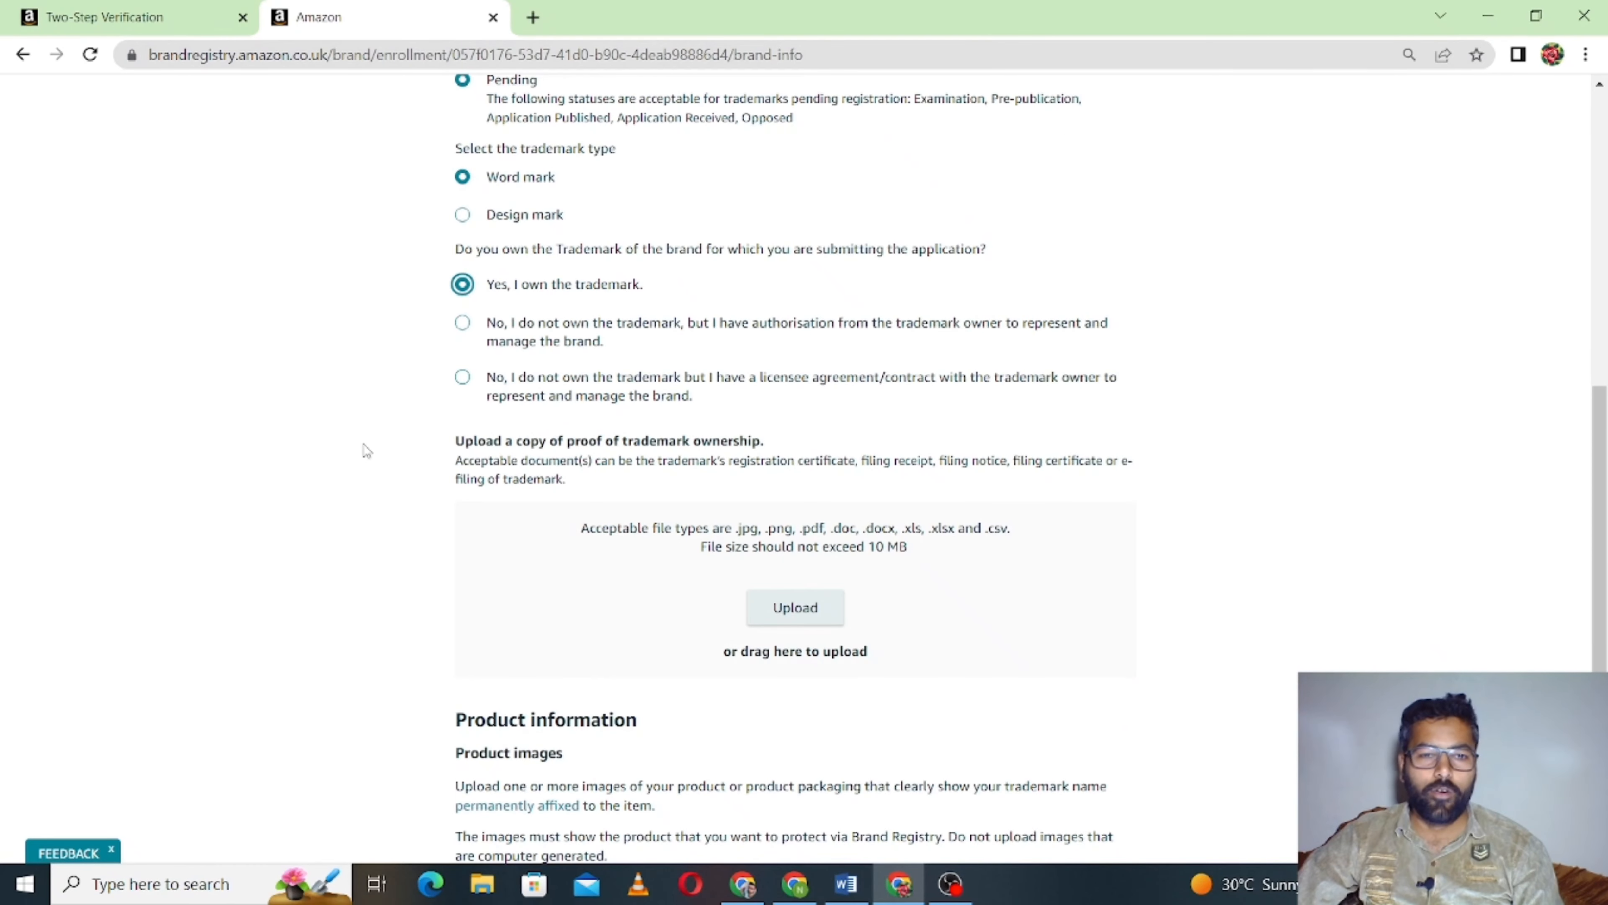
scroll(369, 447, down, 2)
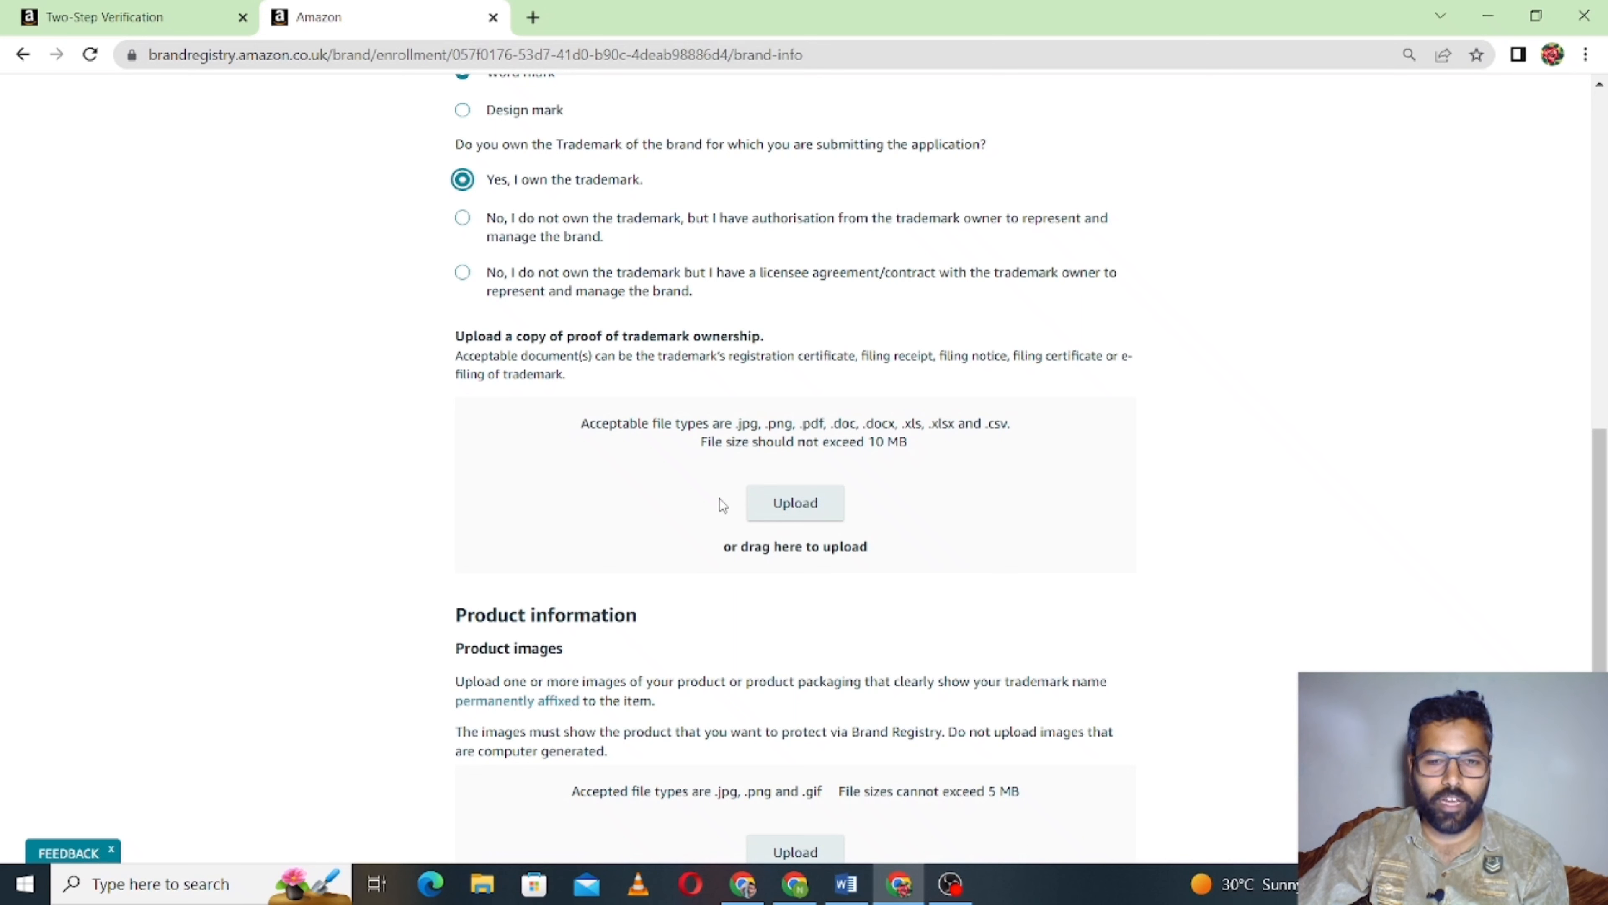
click(778, 516)
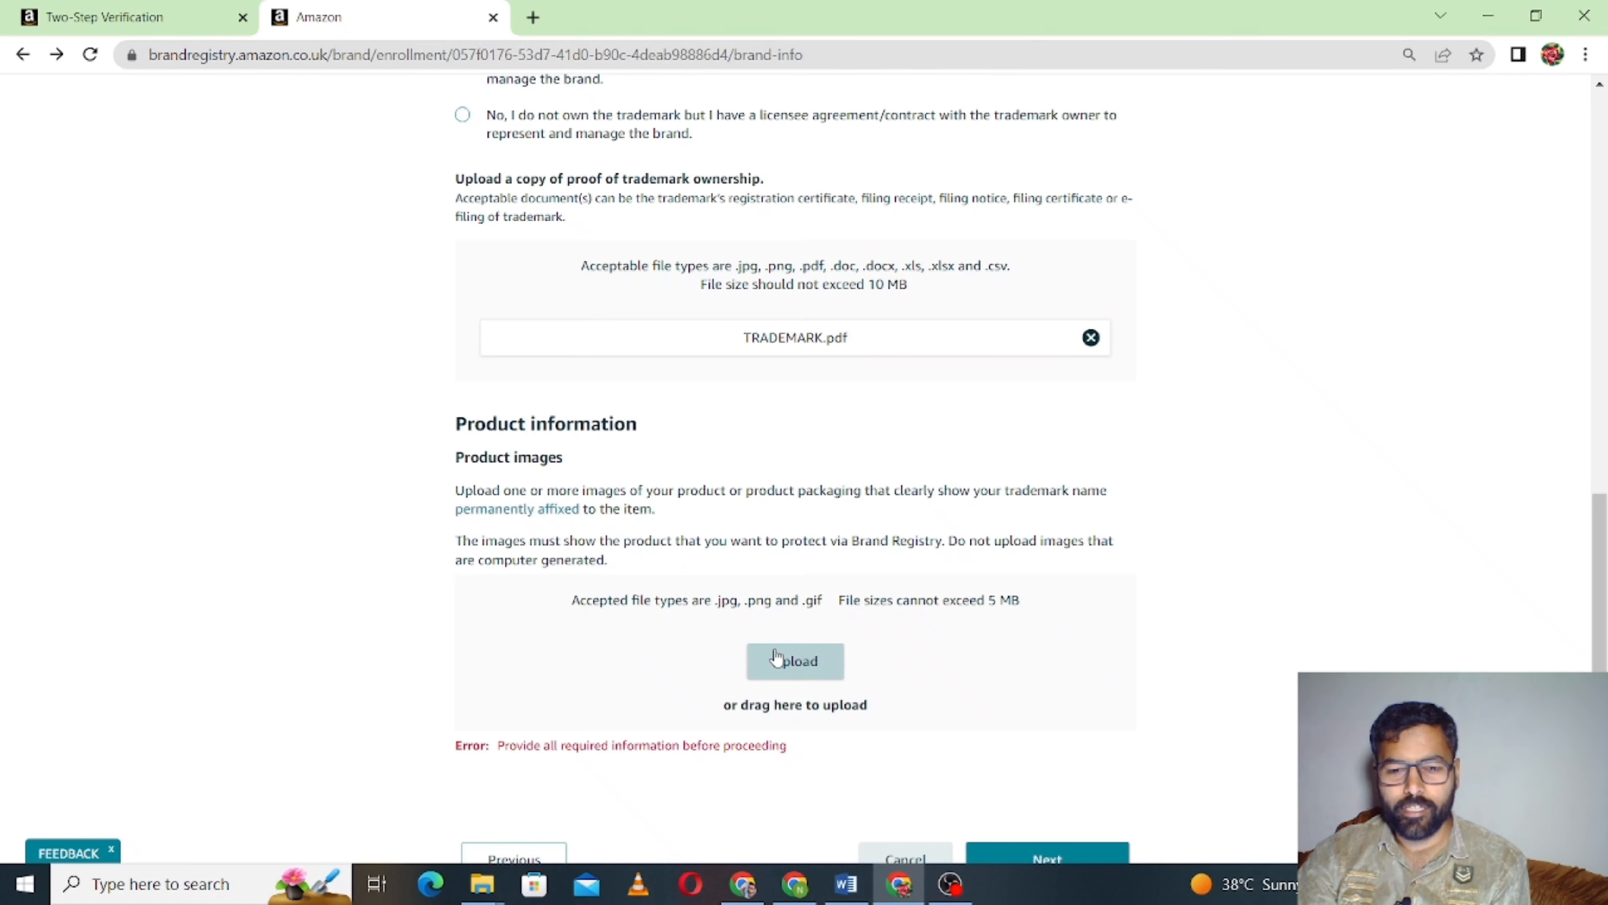
- Upload a product image showing the trademark name and continue to the account information stage
scroll(776, 658, down, 1)
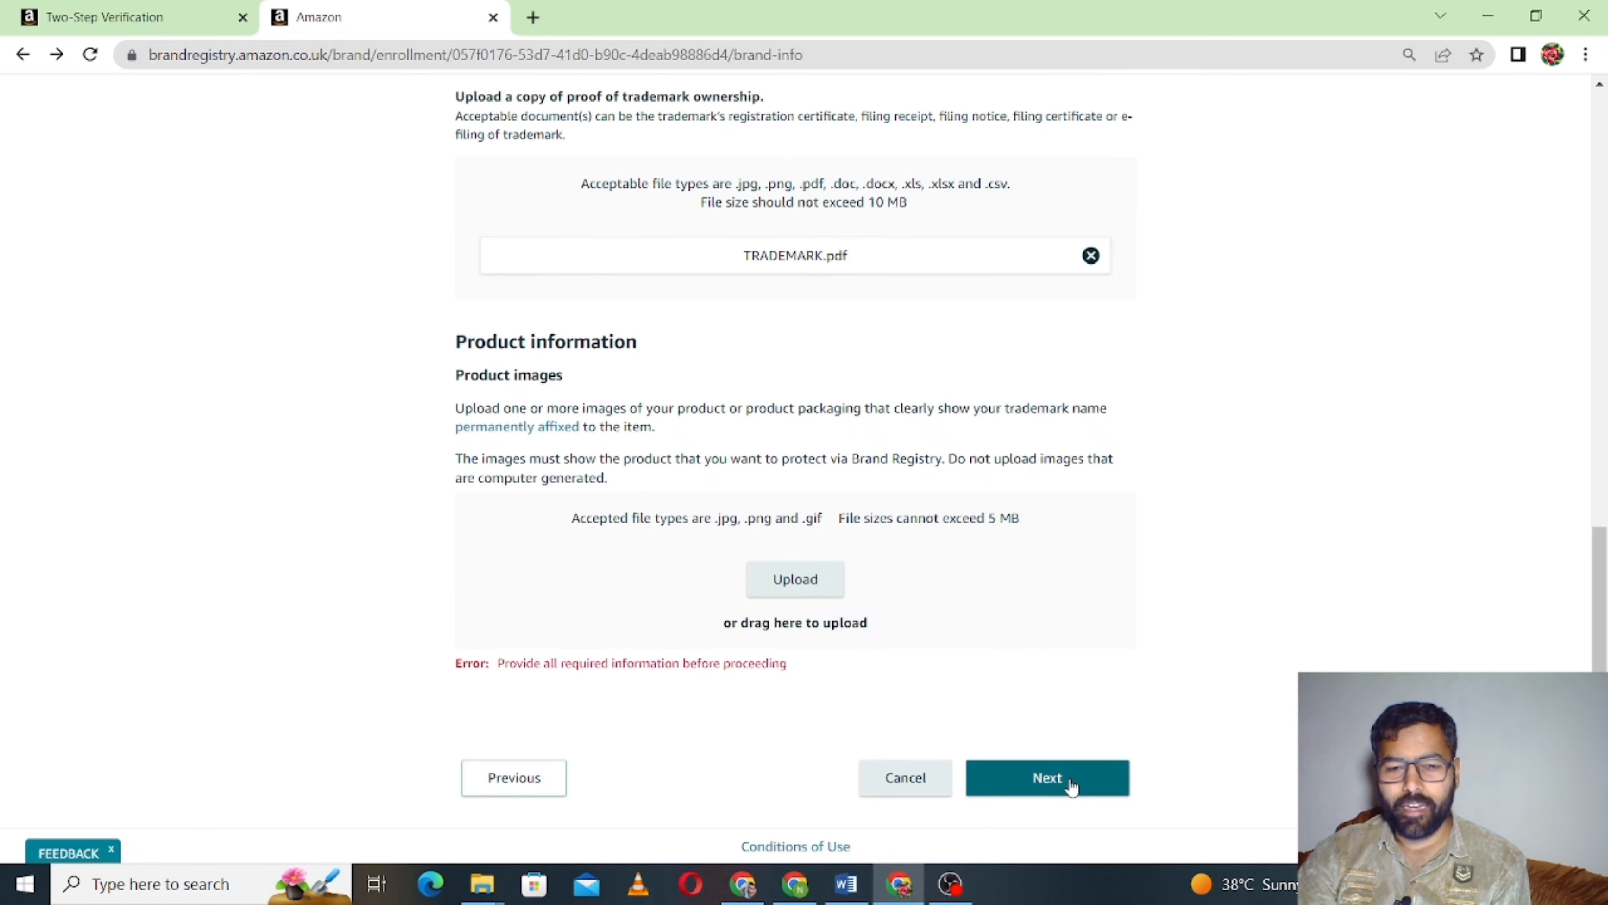
click(790, 581)
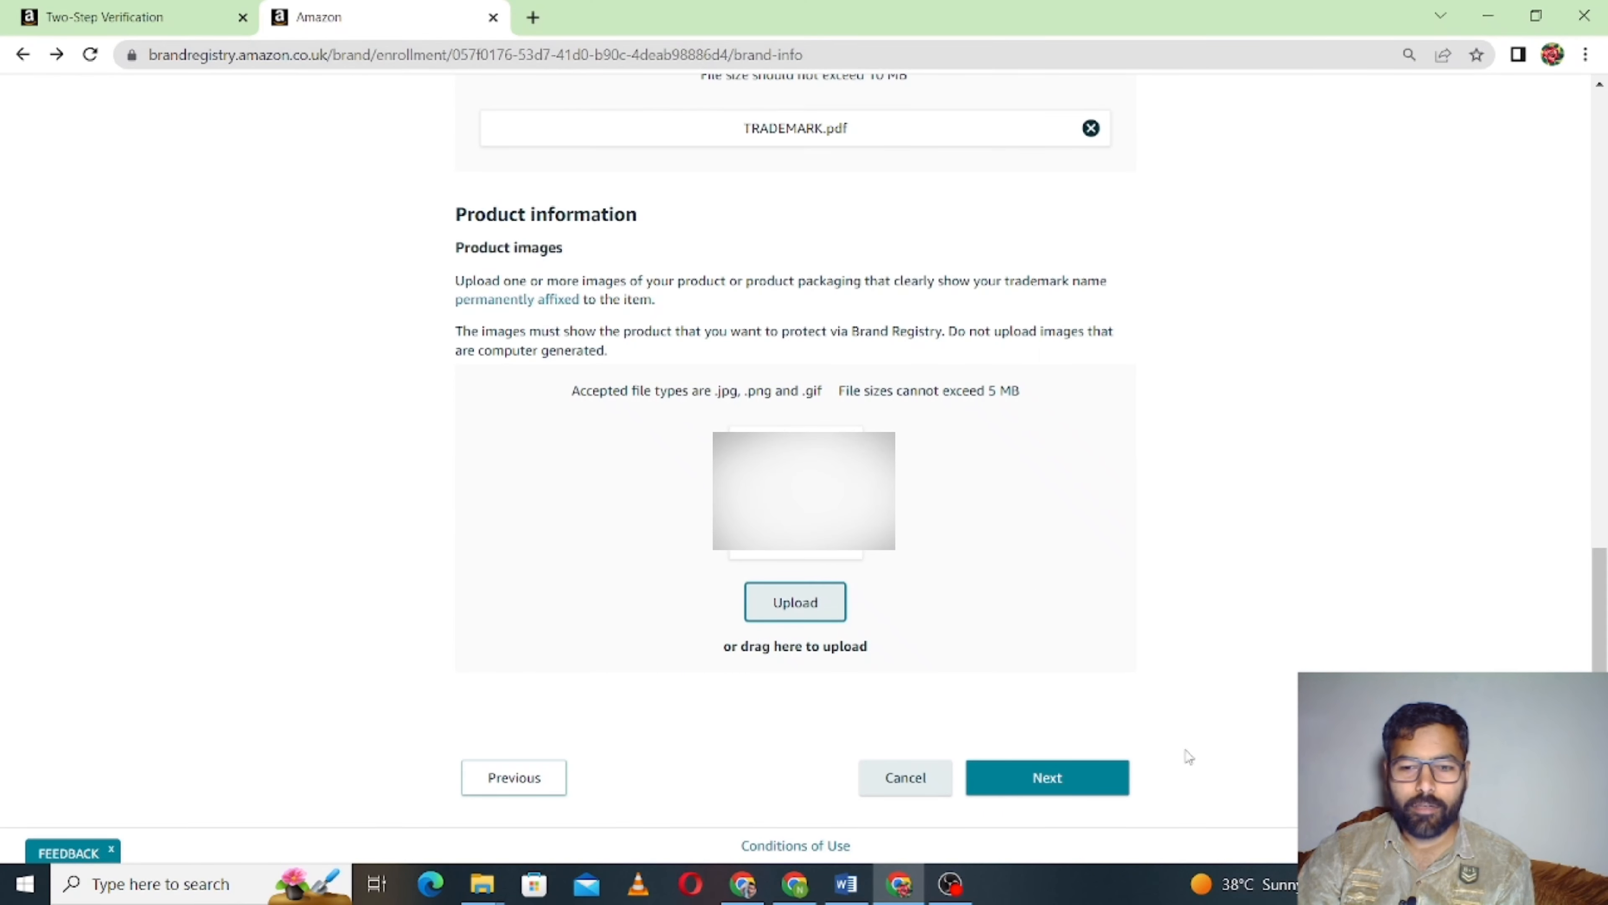
click(1088, 783)
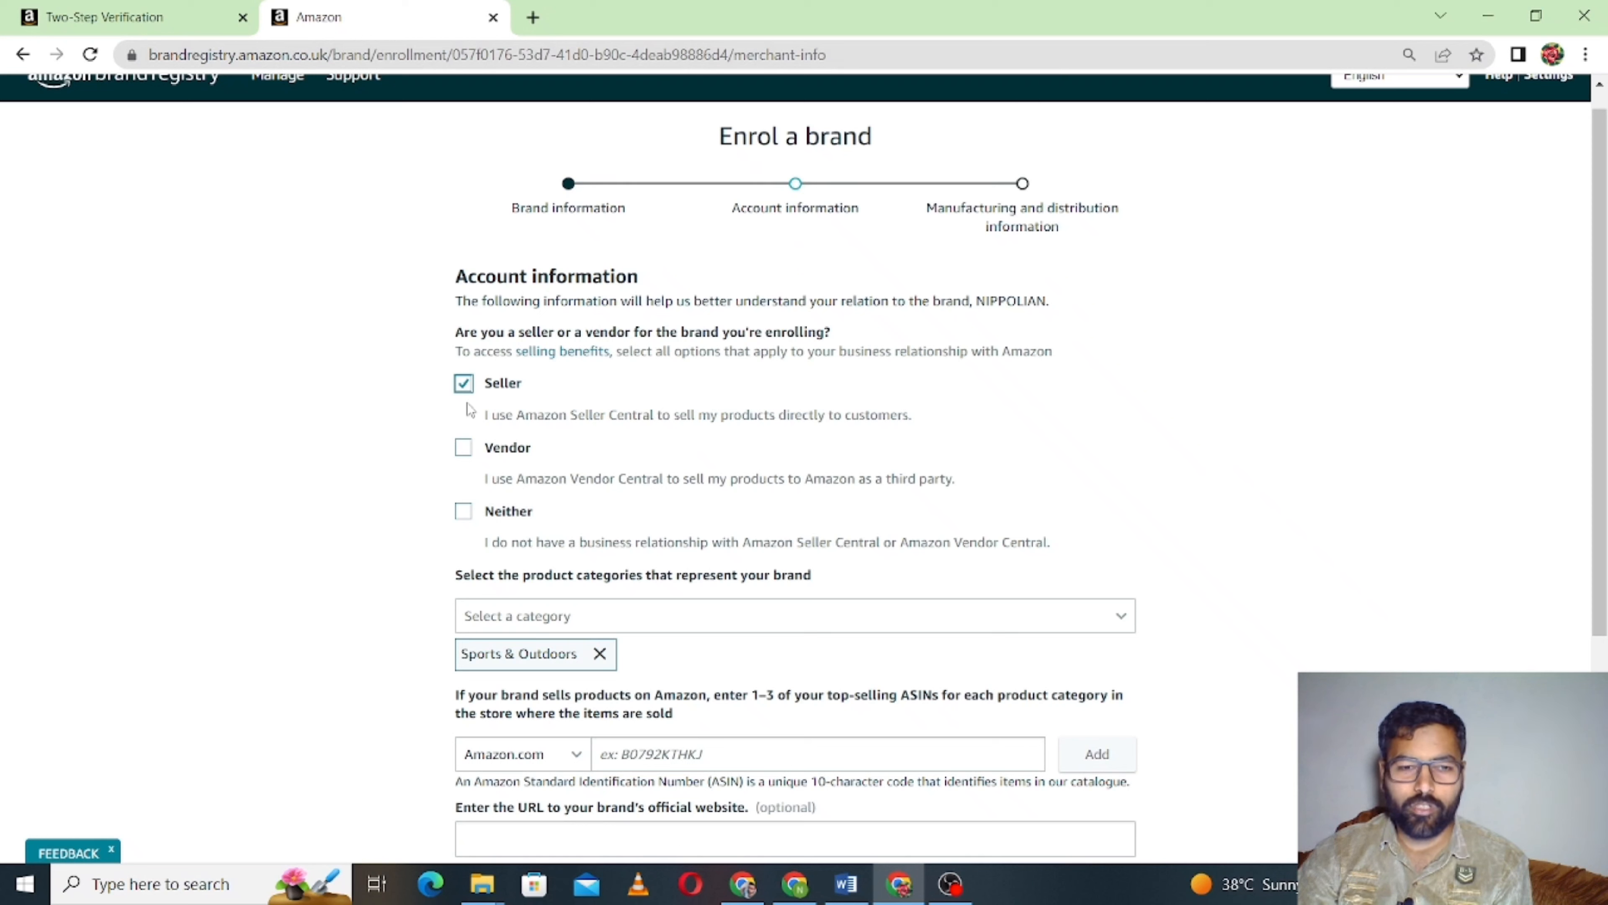
- Clear and reselect the Seller option for the business relationship with Amazon
click(474, 388)
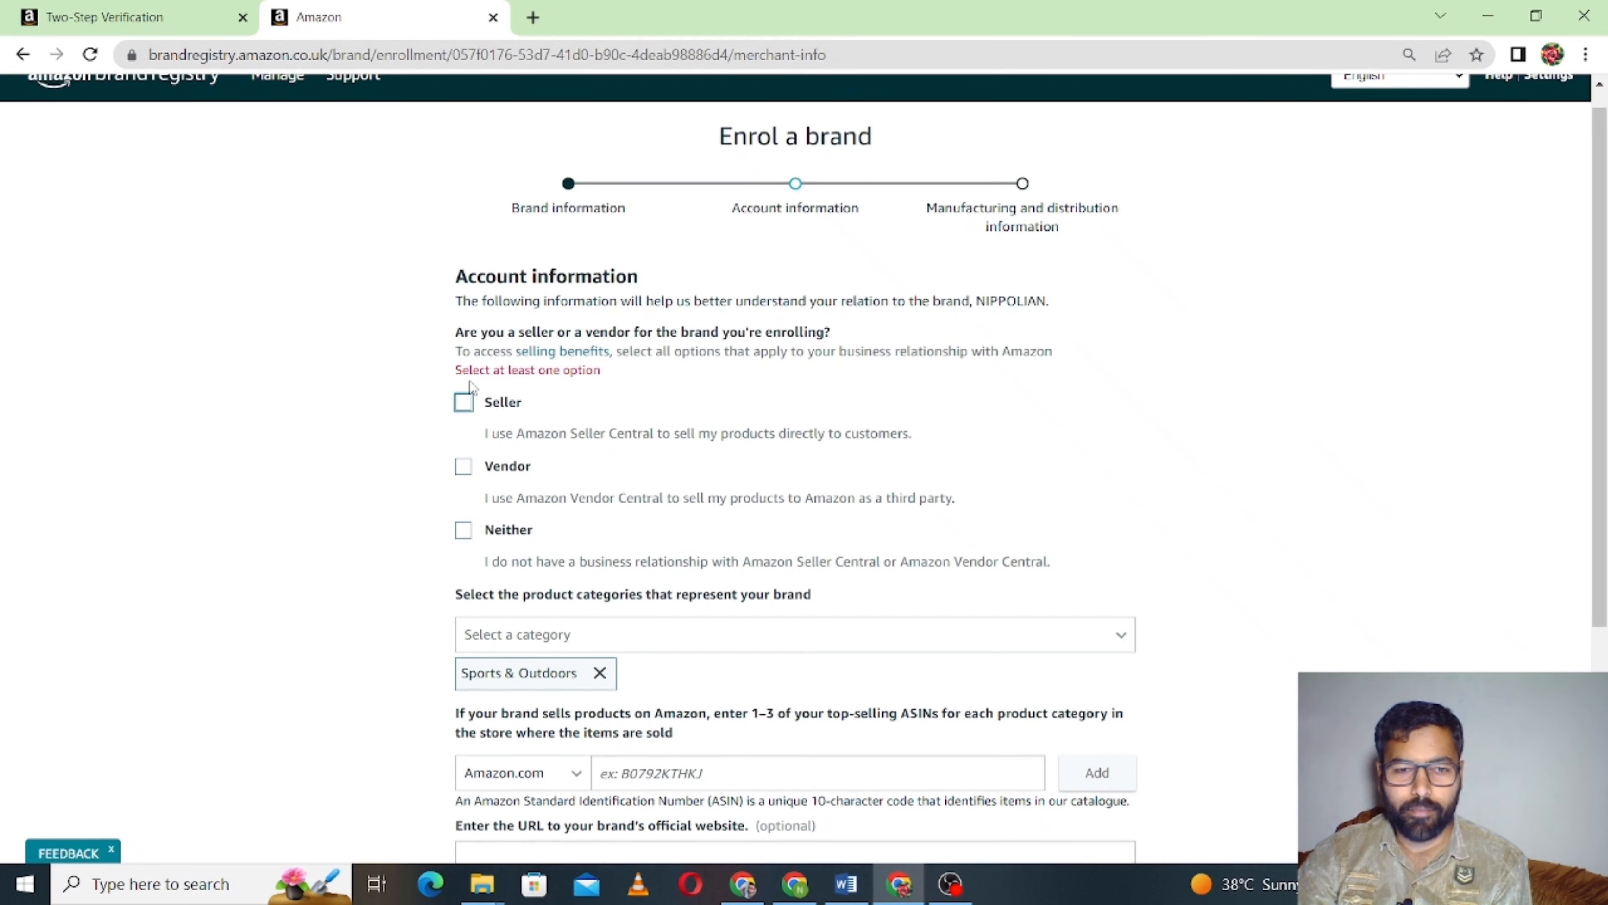
click(469, 404)
scroll(469, 404, down, 2)
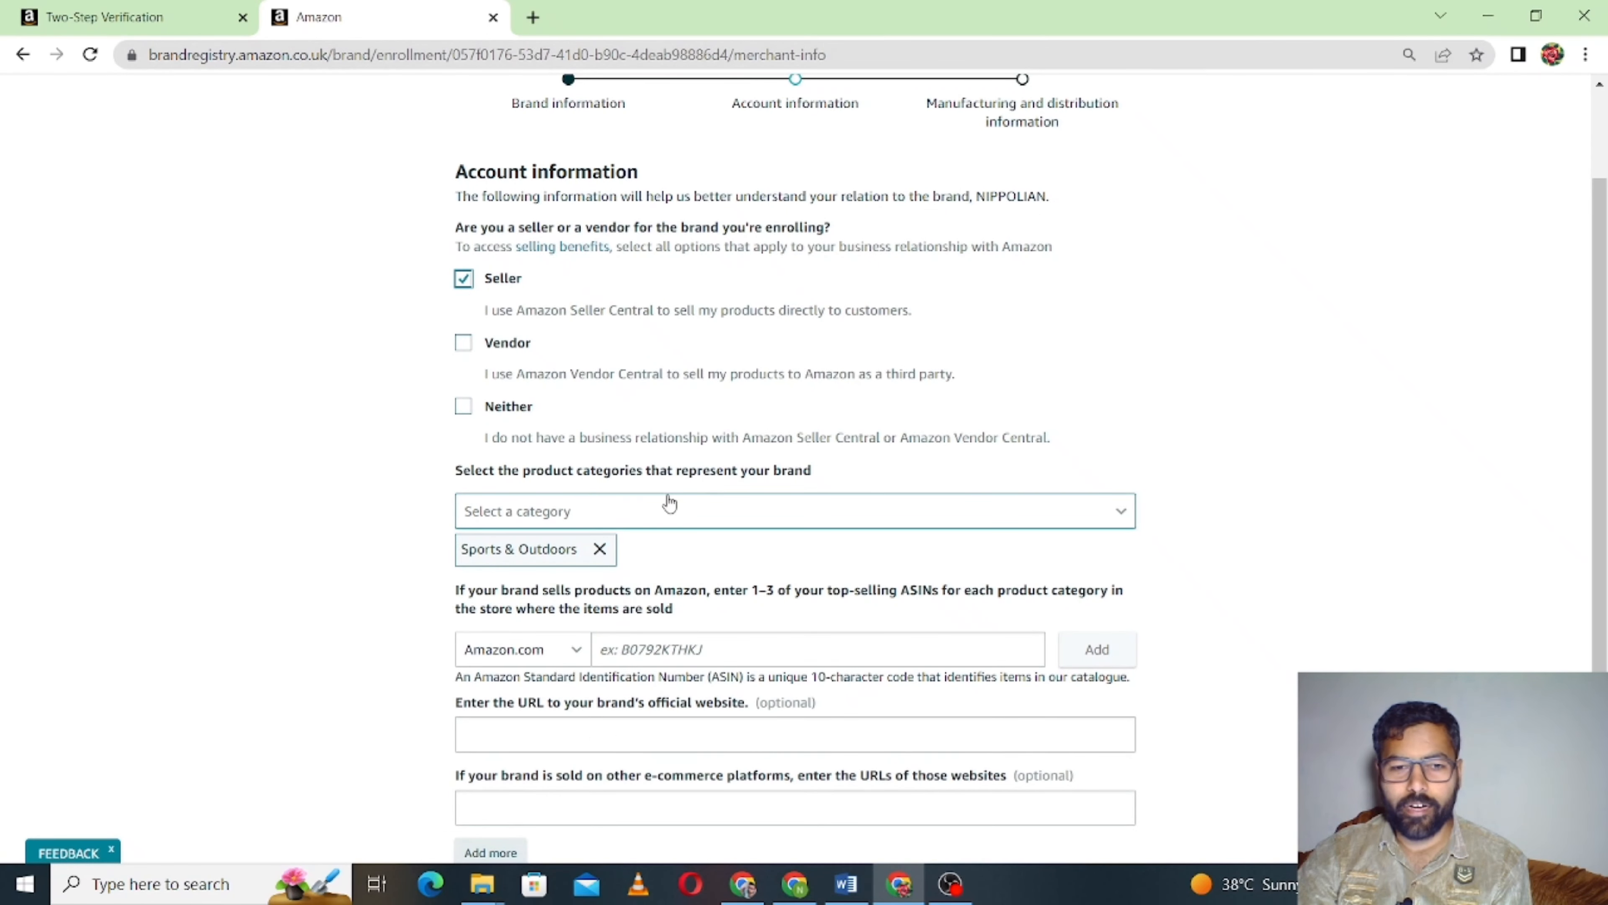
- Look through the available product categories for the brand and close the list without changing the selection
click(670, 510)
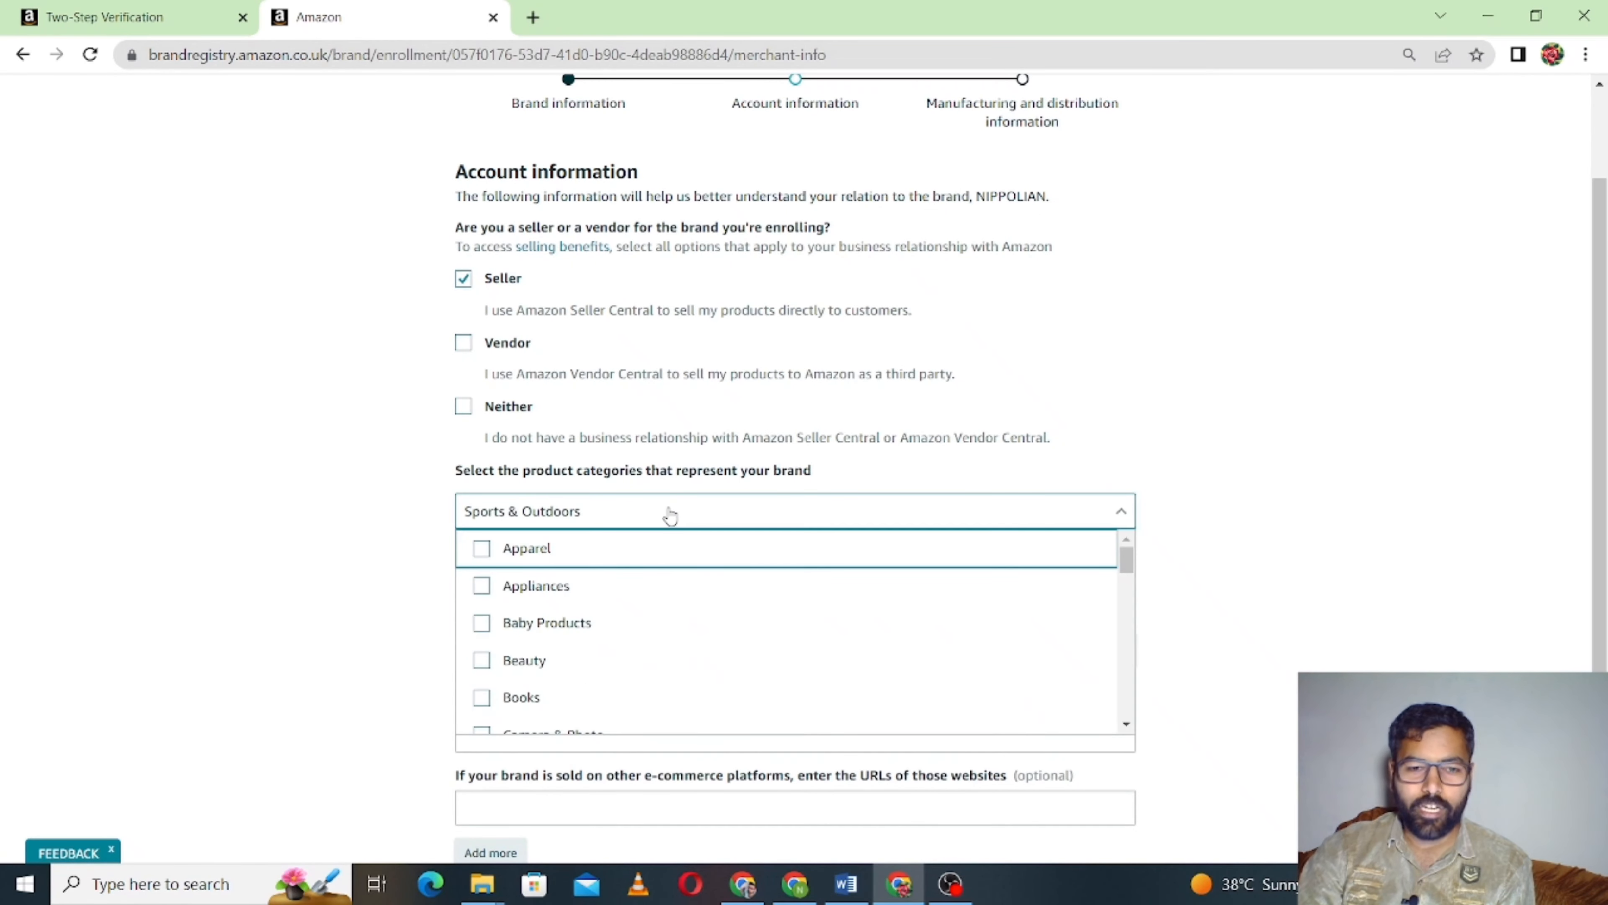
scroll(582, 615, down, 3)
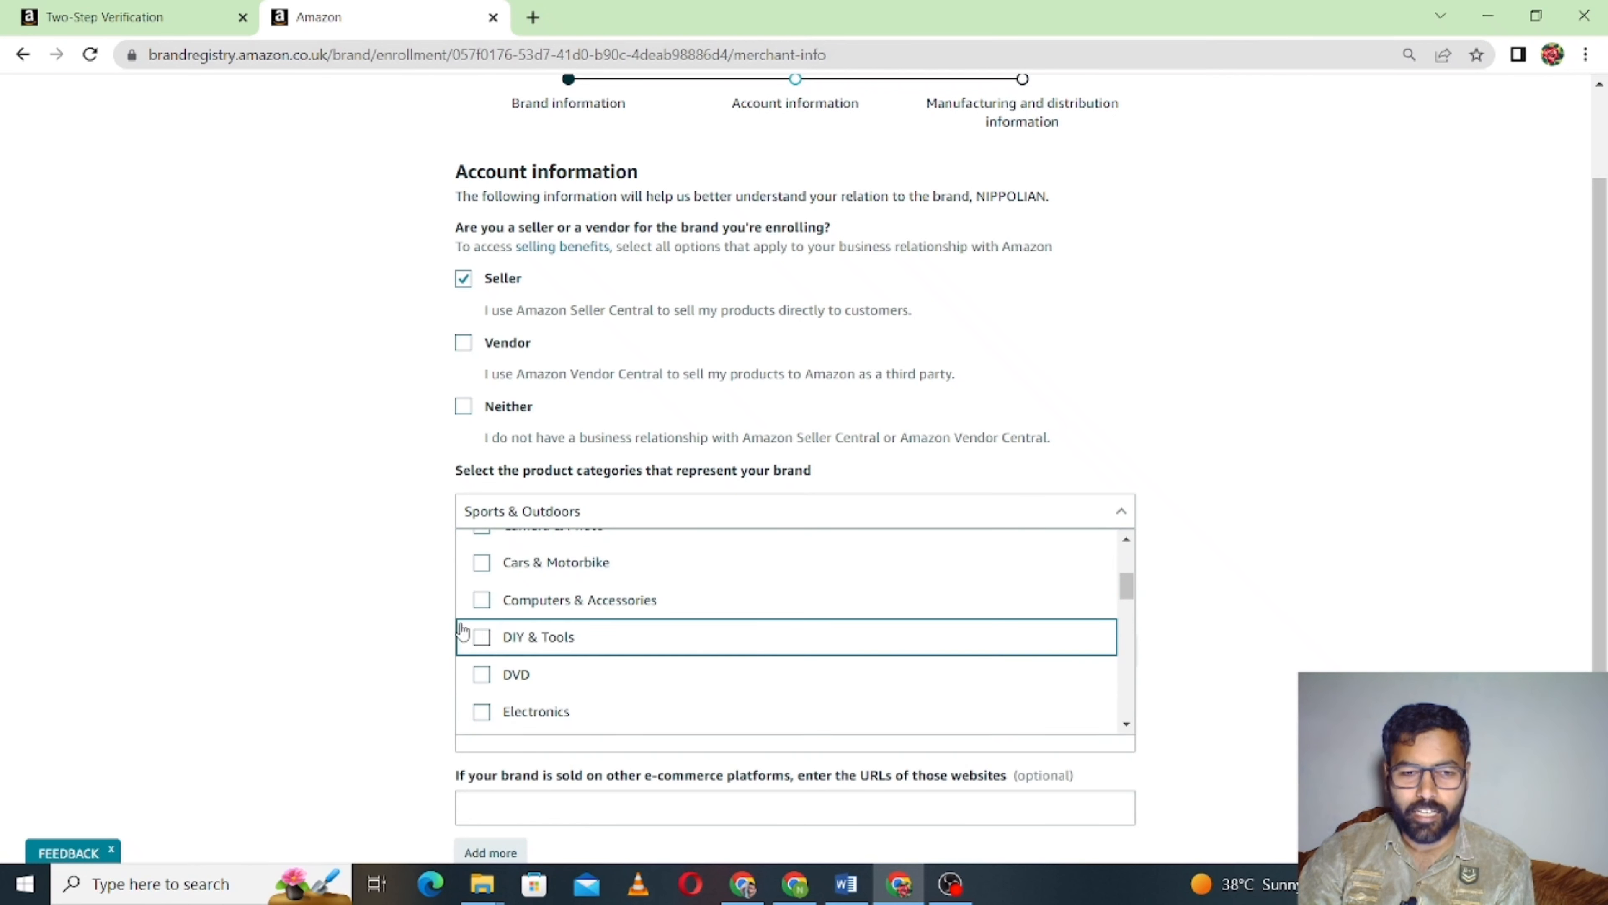
click(405, 602)
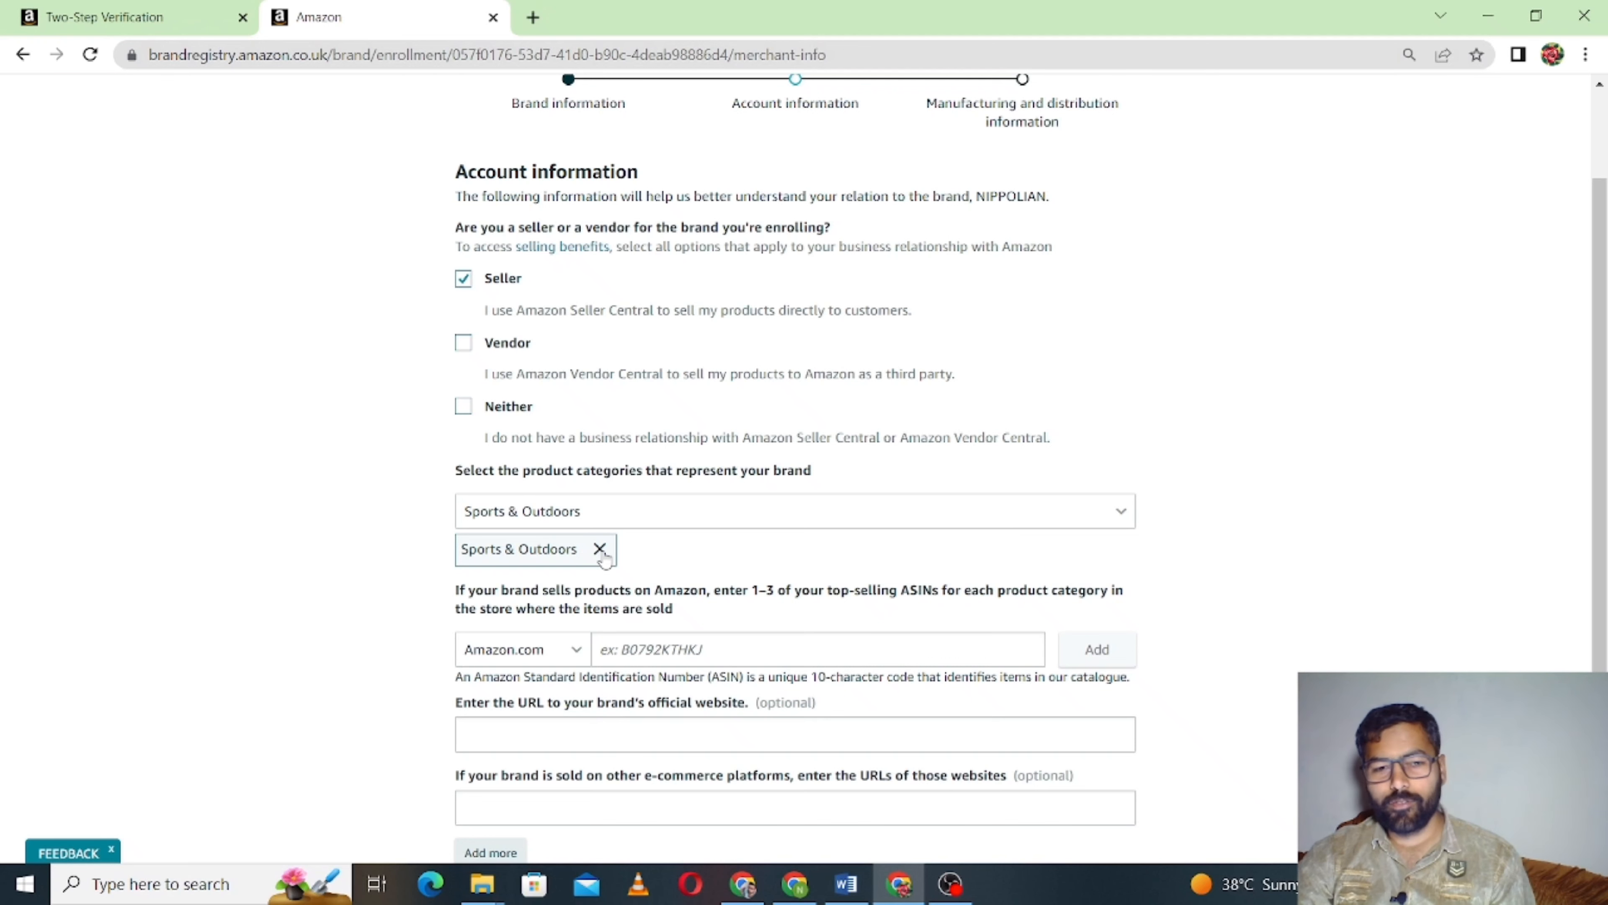
- Enter B09VKV1PTF as the brand's top-selling Amazon.com ASIN and continue to the manufacturing and distribution information stage
scroll(605, 557, down, 2)
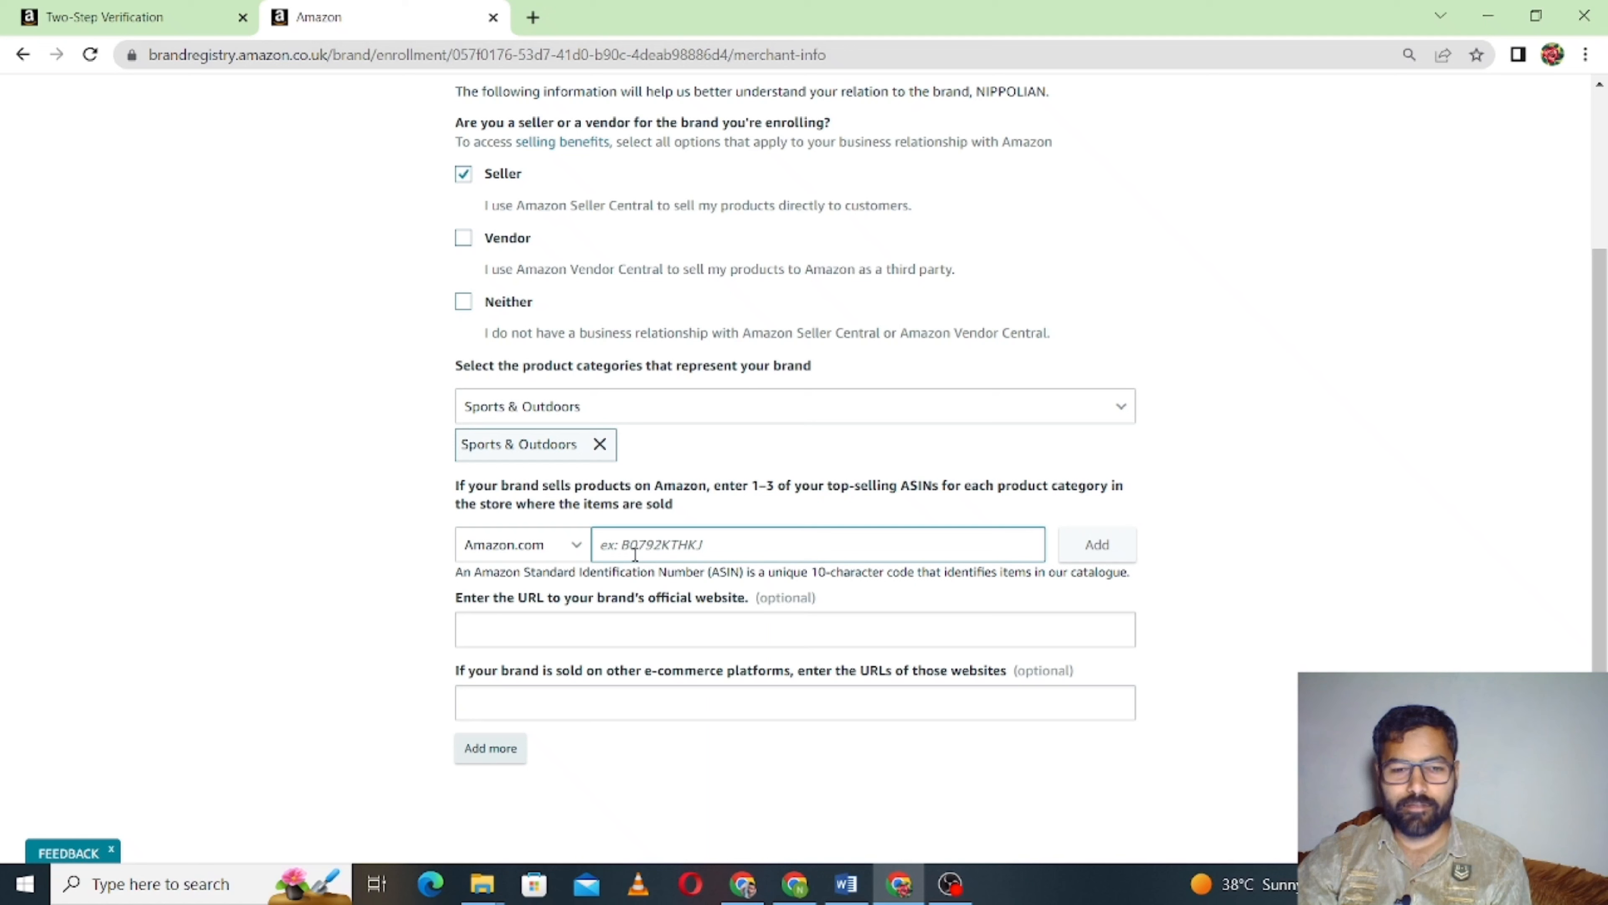
text(B09VKV1PTF)
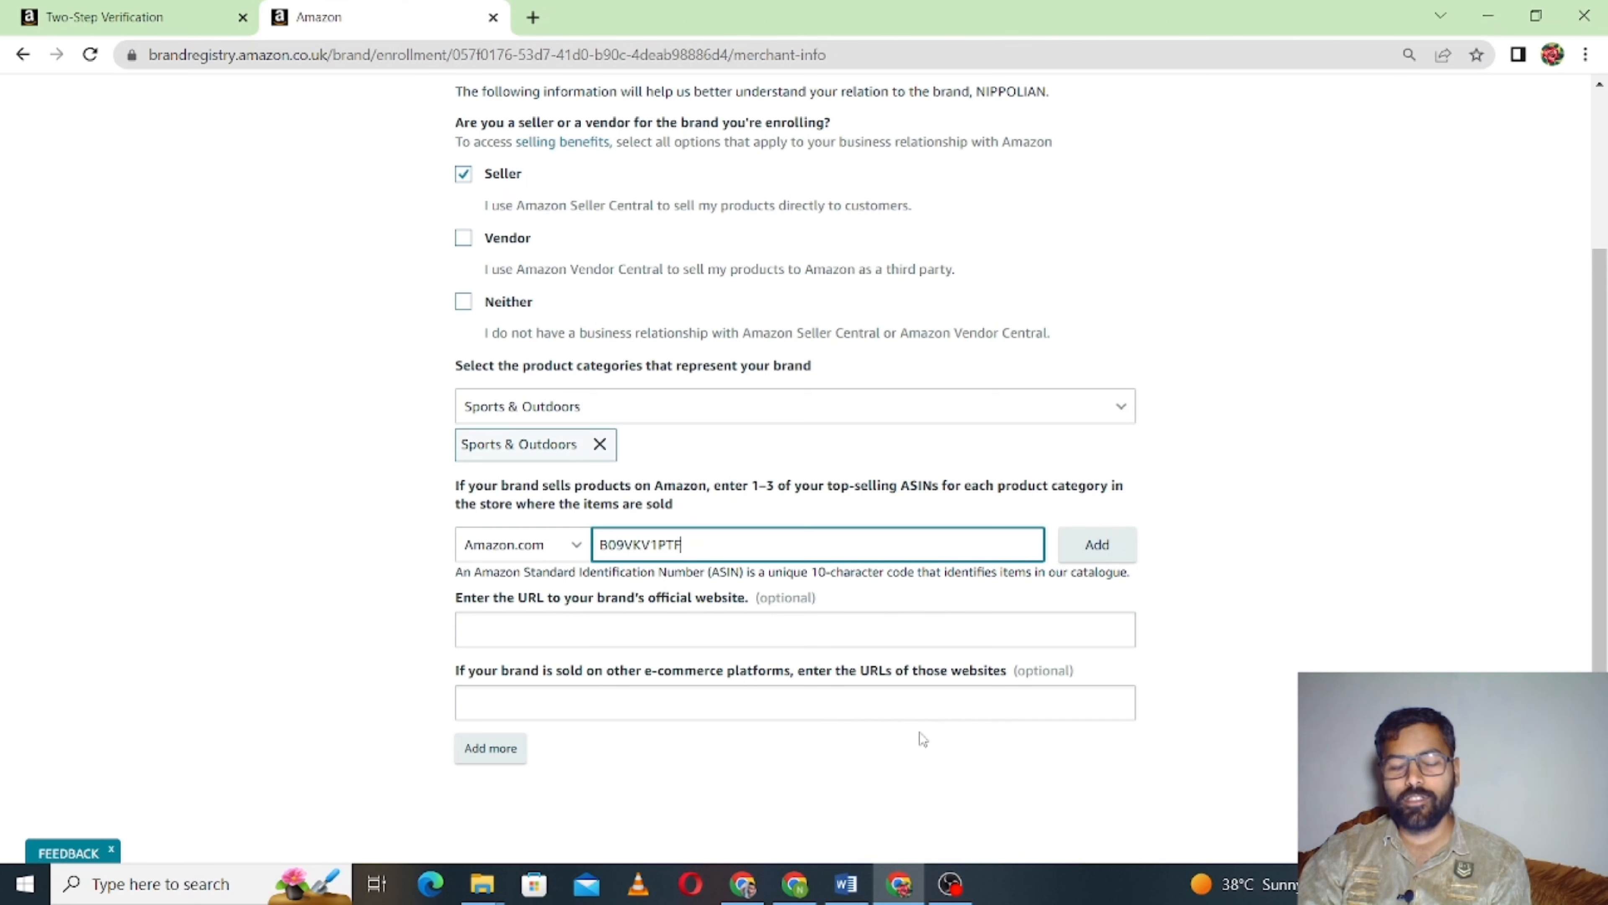
click(788, 743)
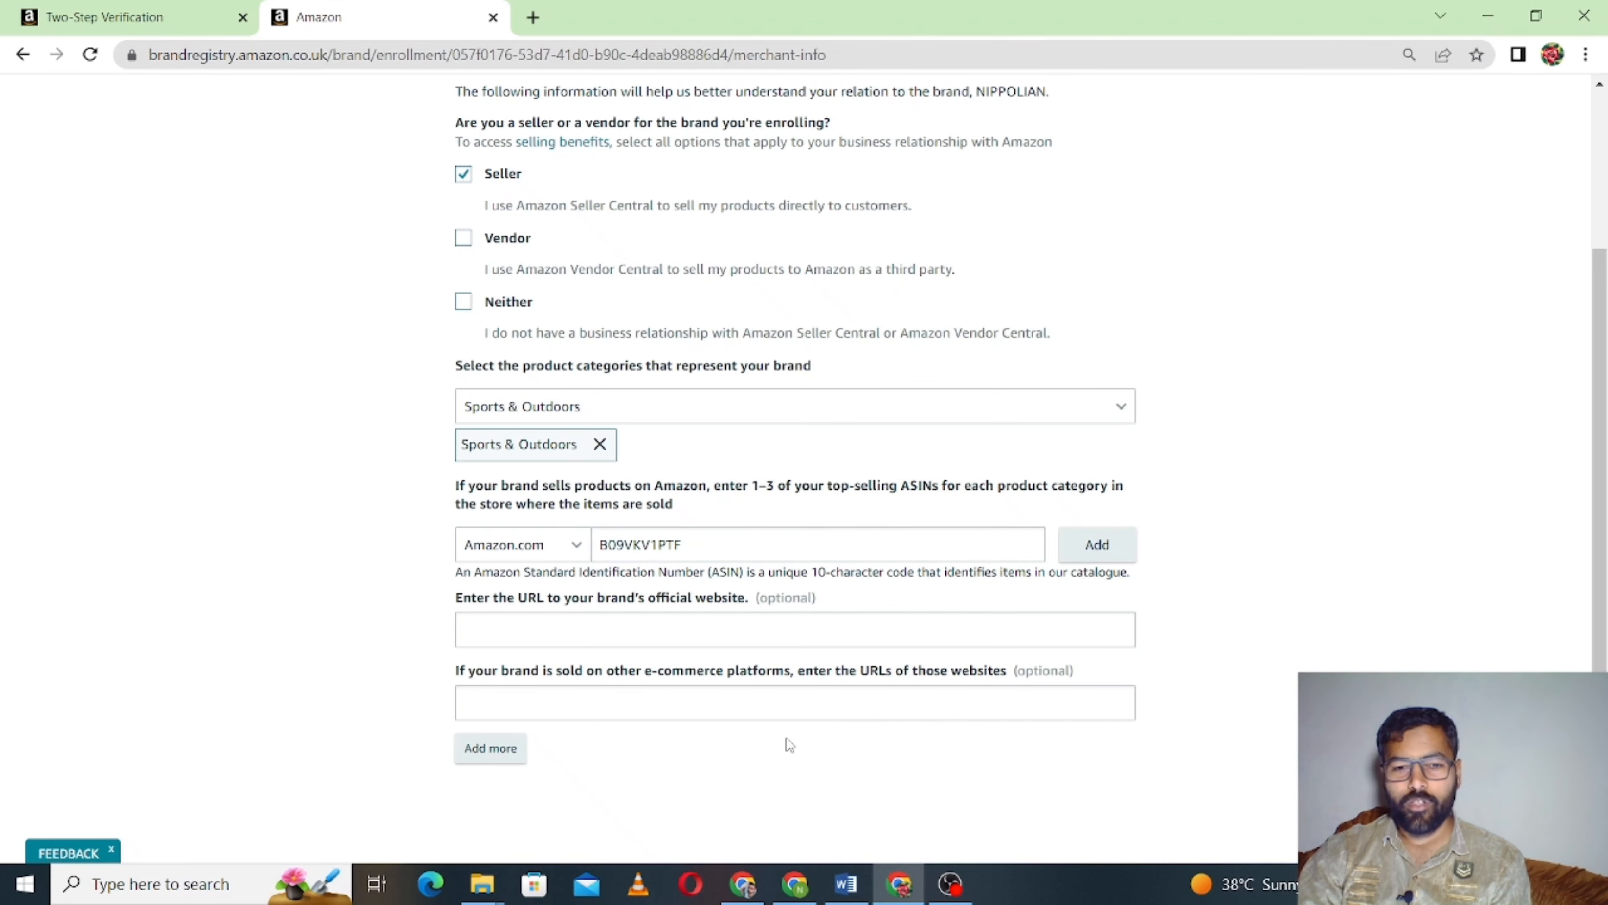
scroll(796, 716, down, 2)
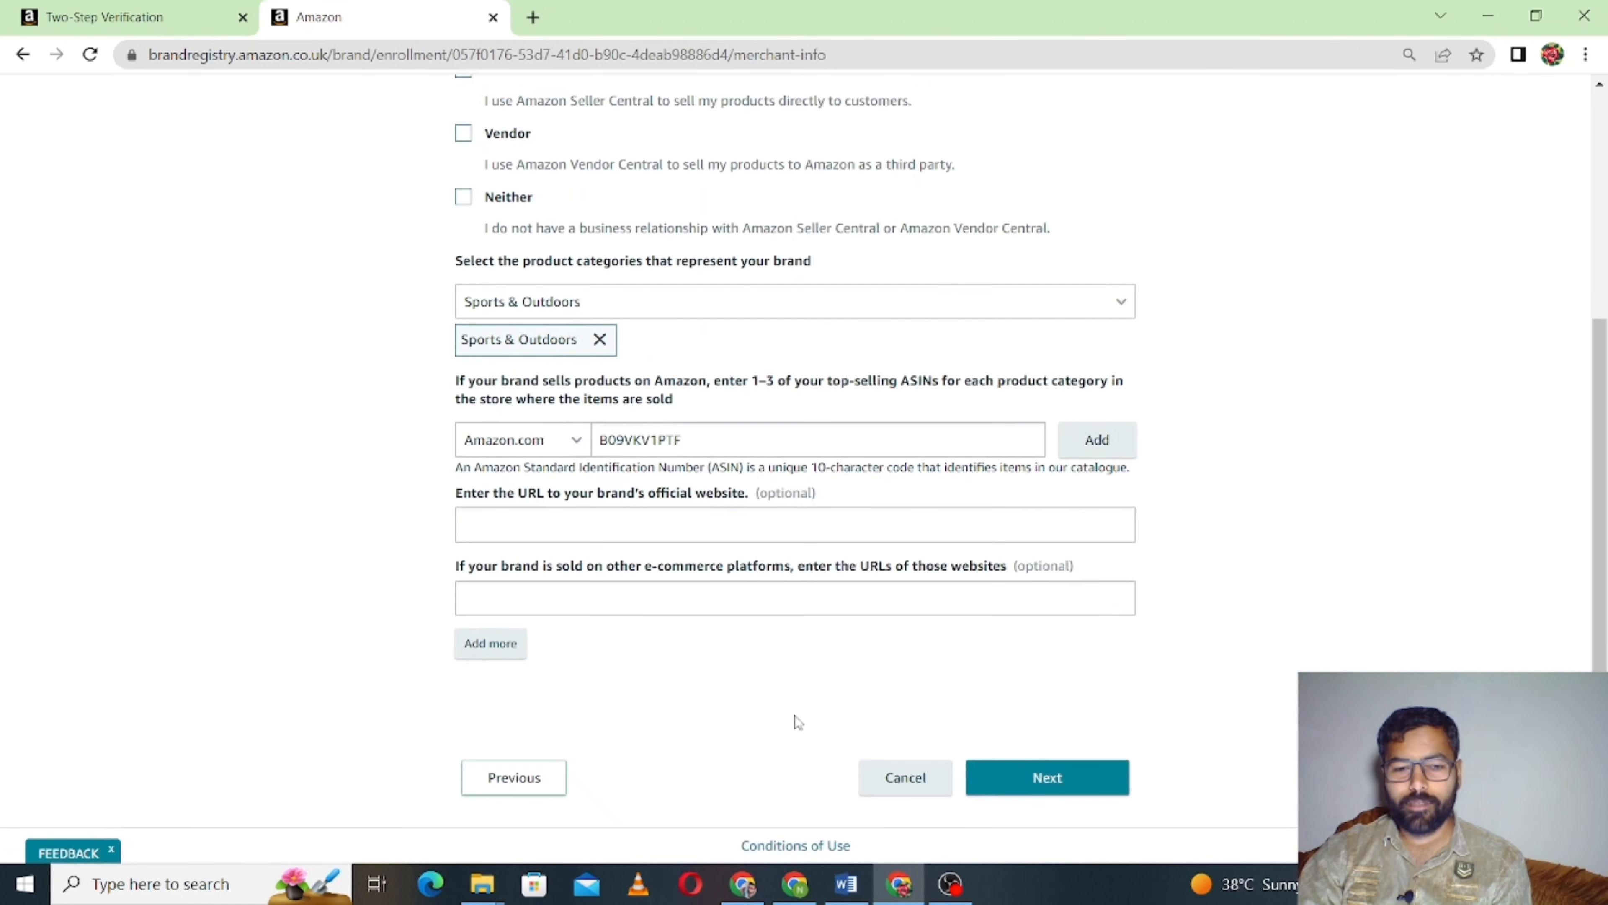
click(1038, 785)
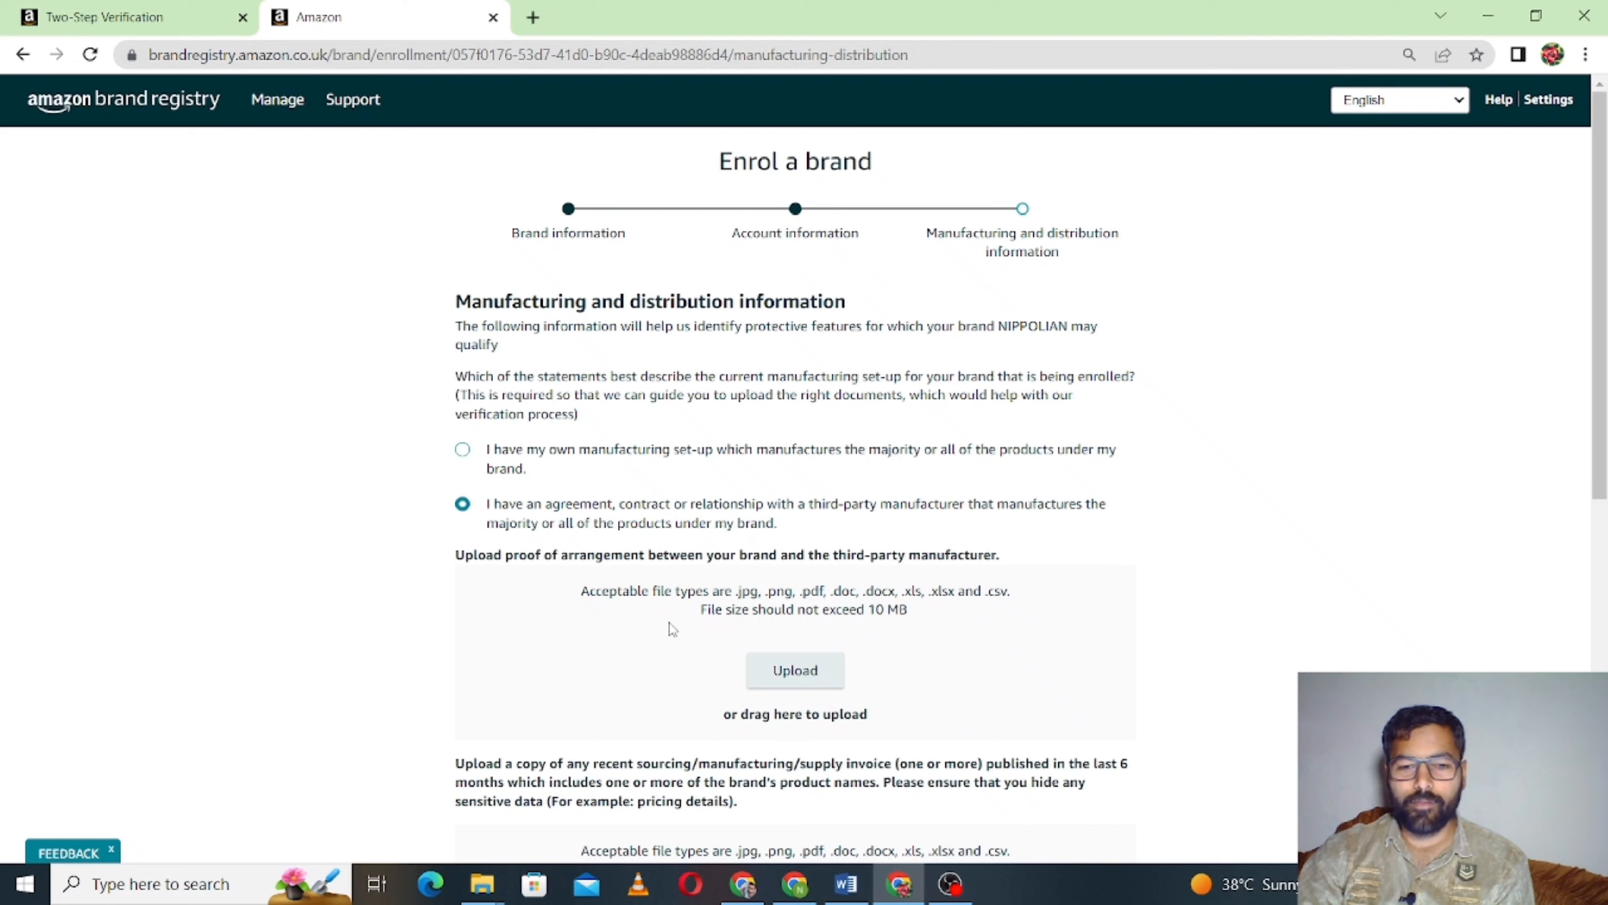
- Upload agreement.pdf as proof of the third-party manufacturer arrangement and invoice.pdf as the recent manufacturing or supply invoice
click(798, 673)
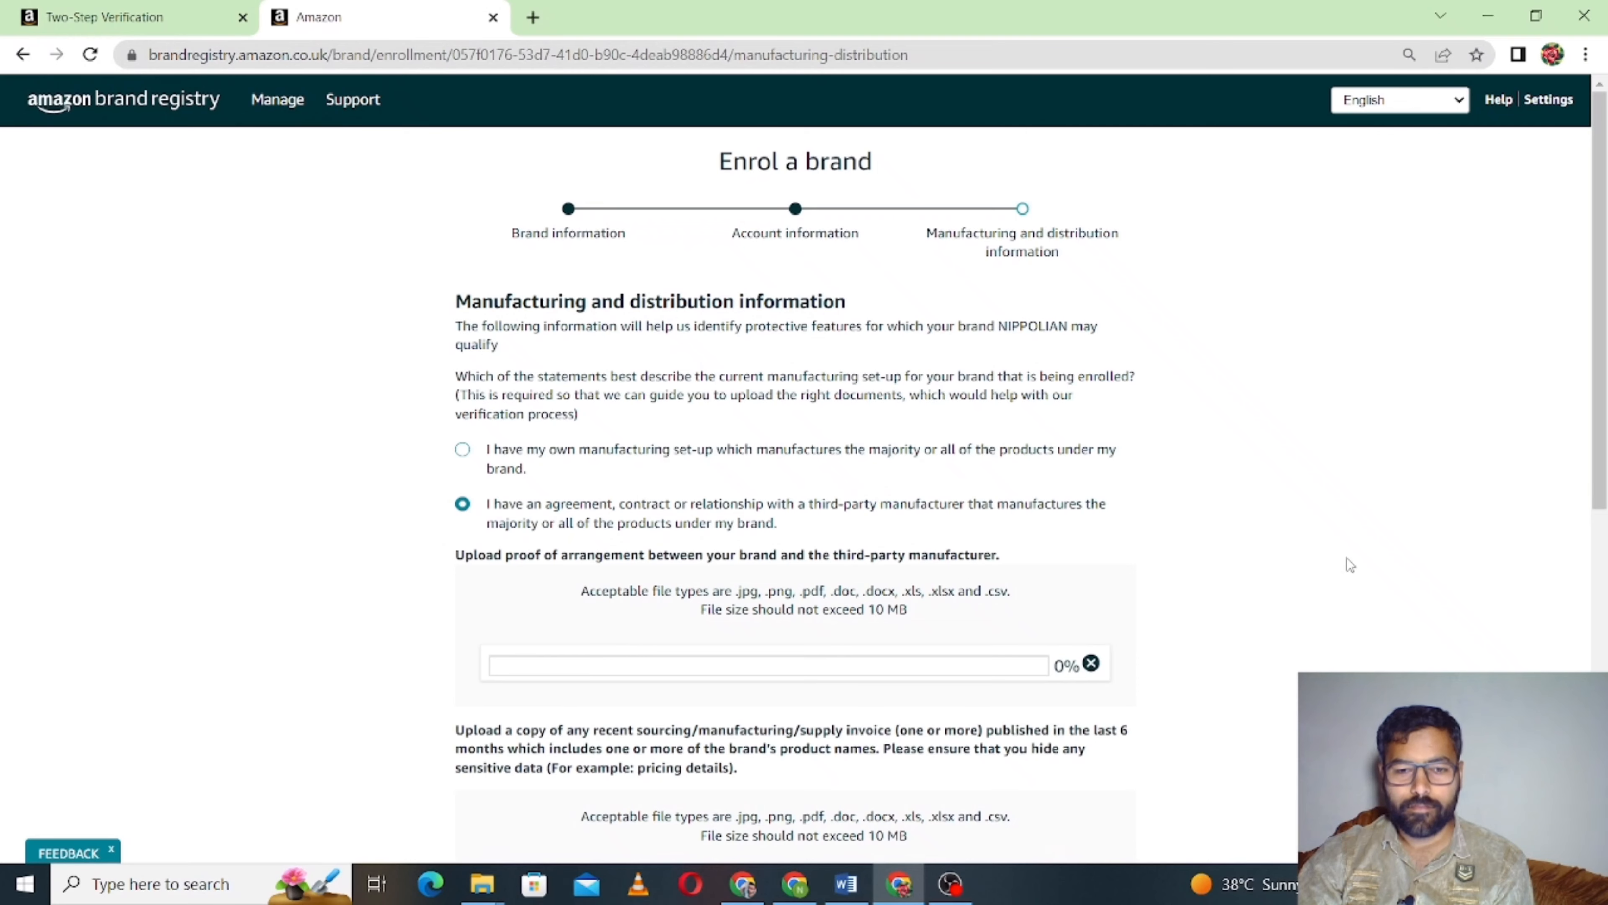
scroll(1347, 557, down, 2)
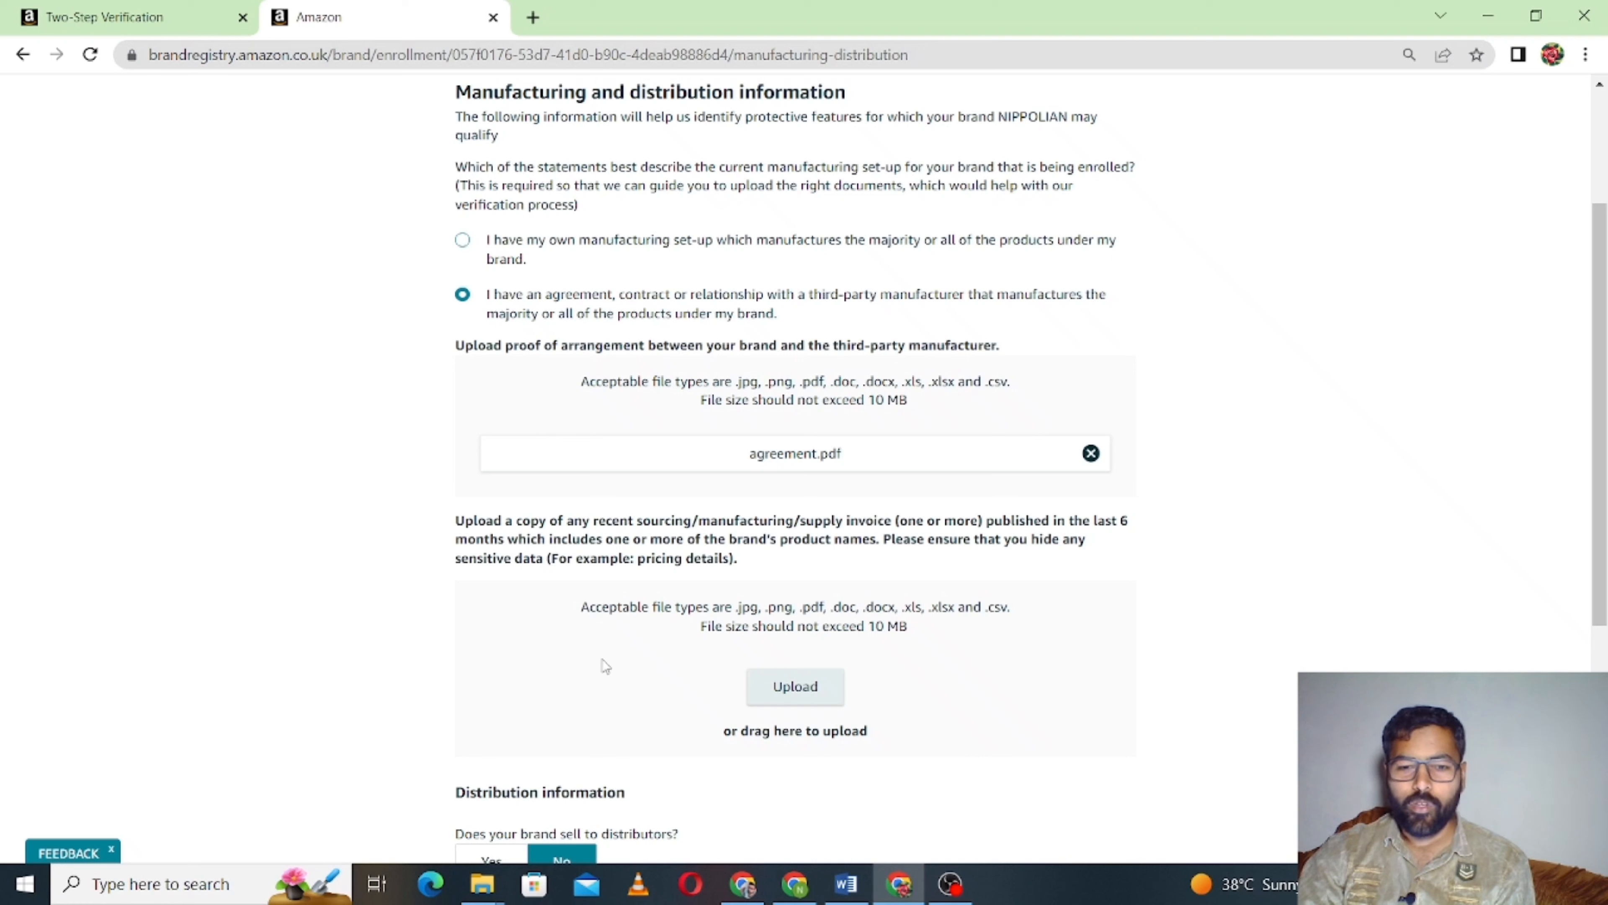
click(797, 691)
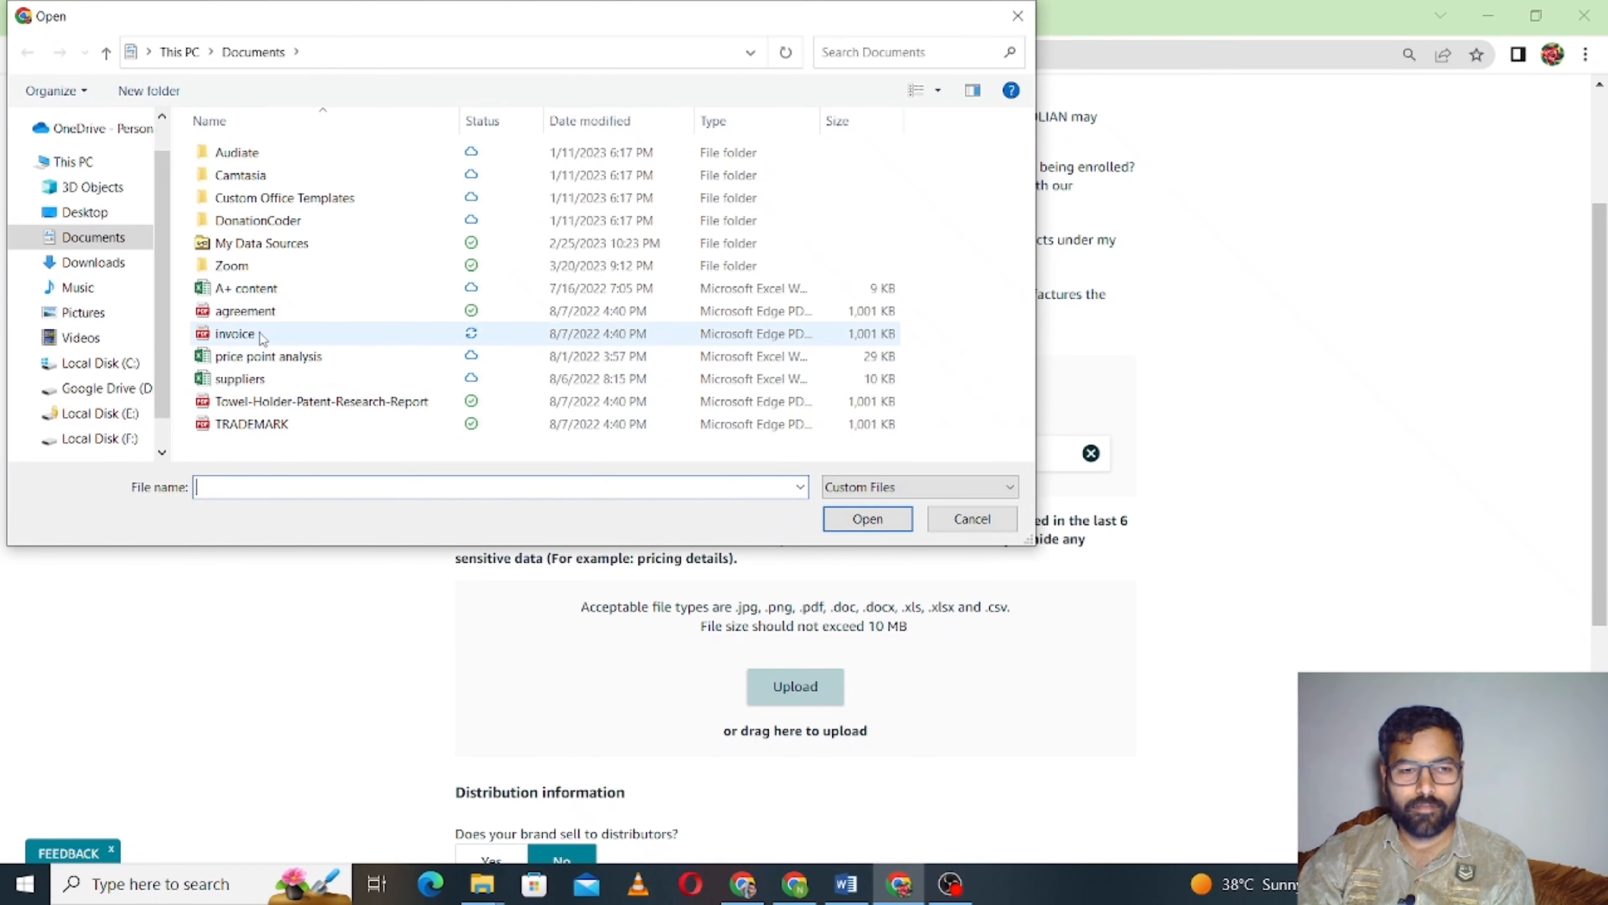
click(254, 333)
click(849, 523)
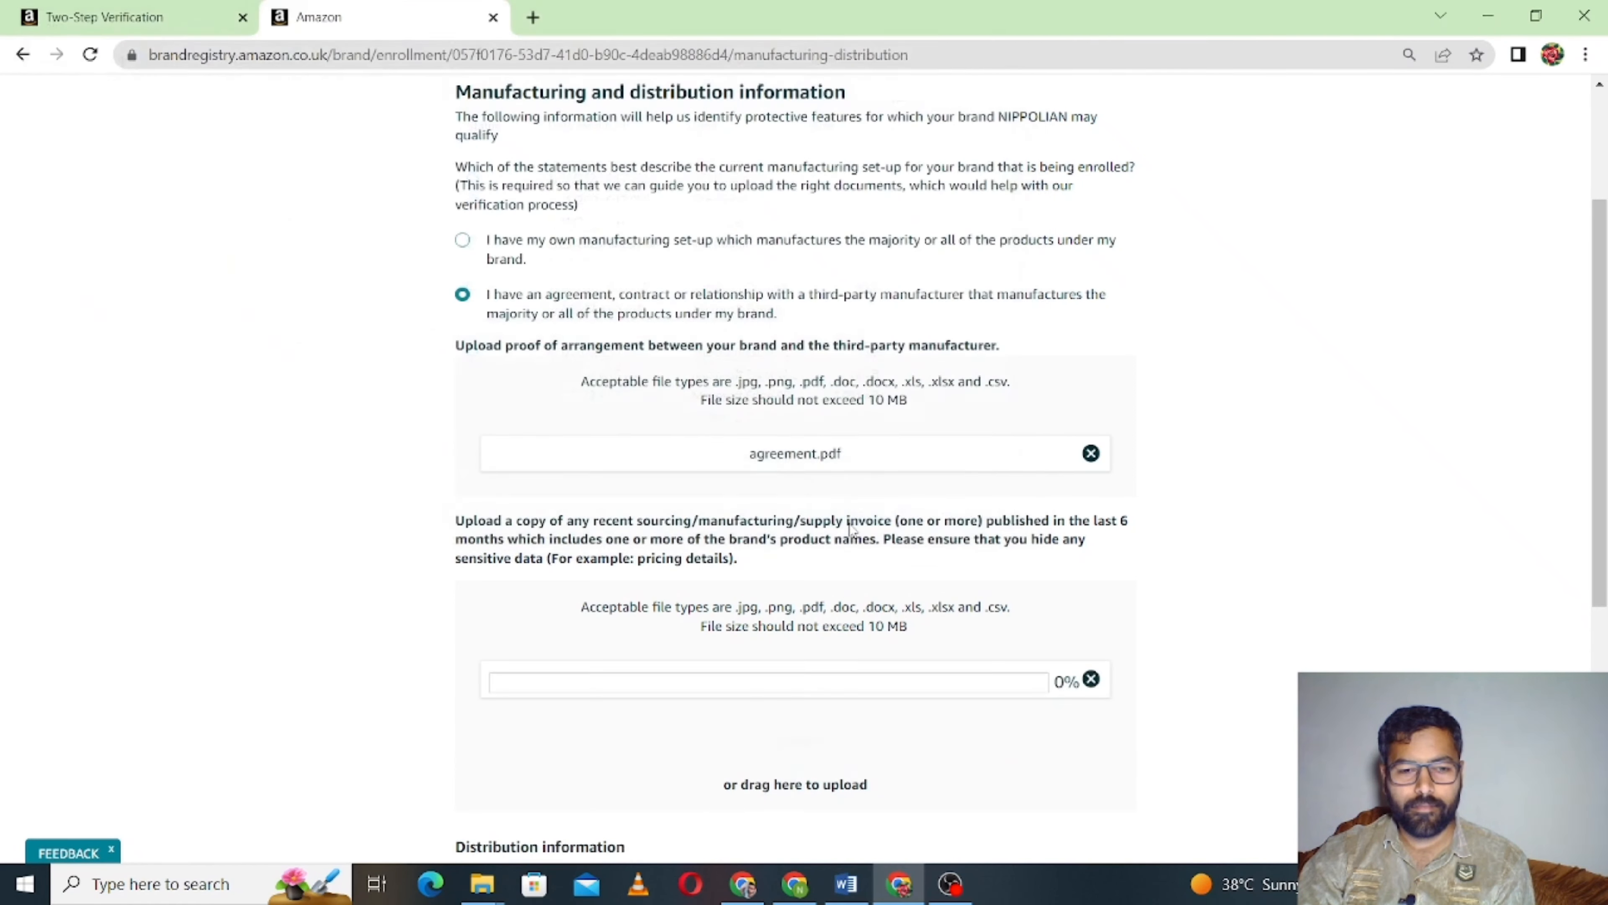
- Answer No to licensing the brand's trademarks to other manufacturers, then submit the Brand Registry application and close its completion page
scroll(1161, 624, down, 3)
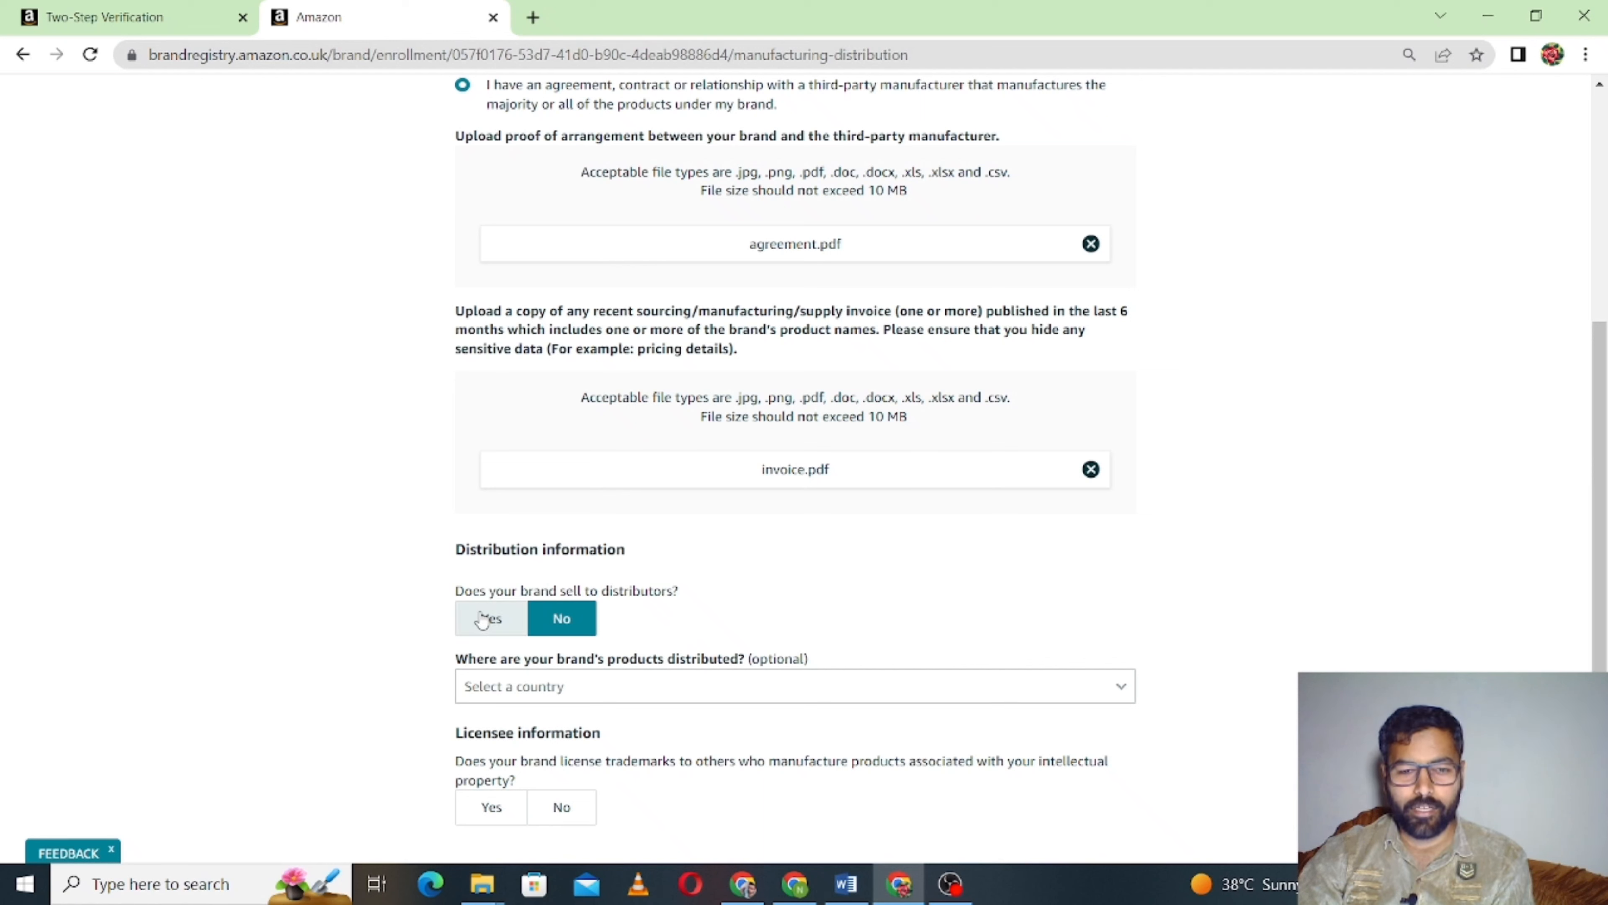
scroll(765, 613, down, 2)
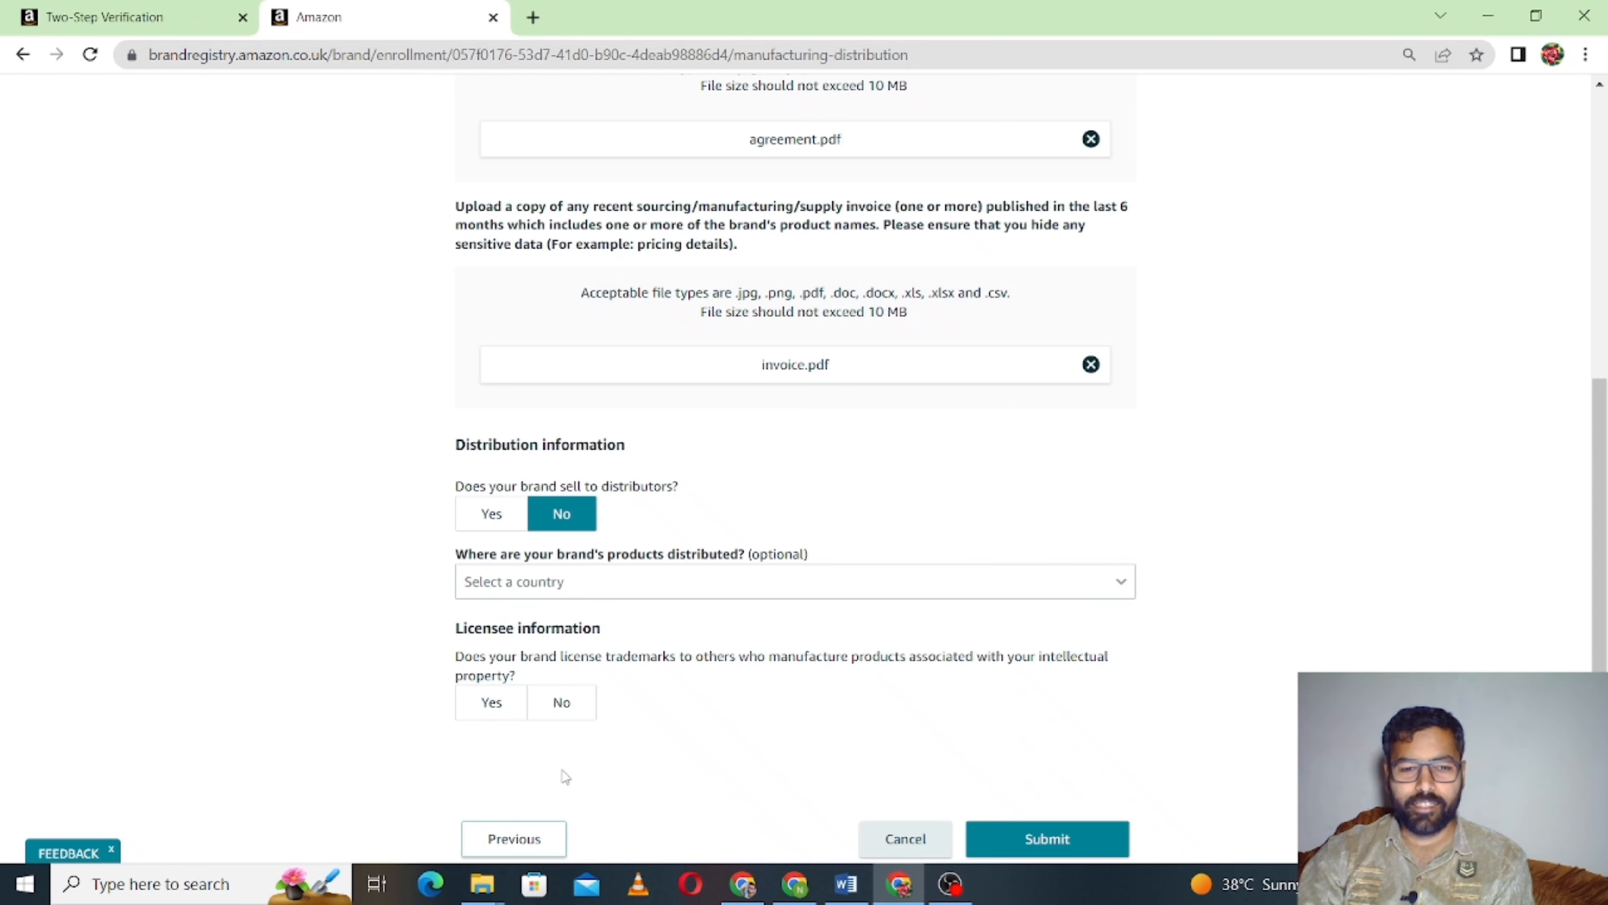
click(569, 704)
scroll(910, 685, down, 1)
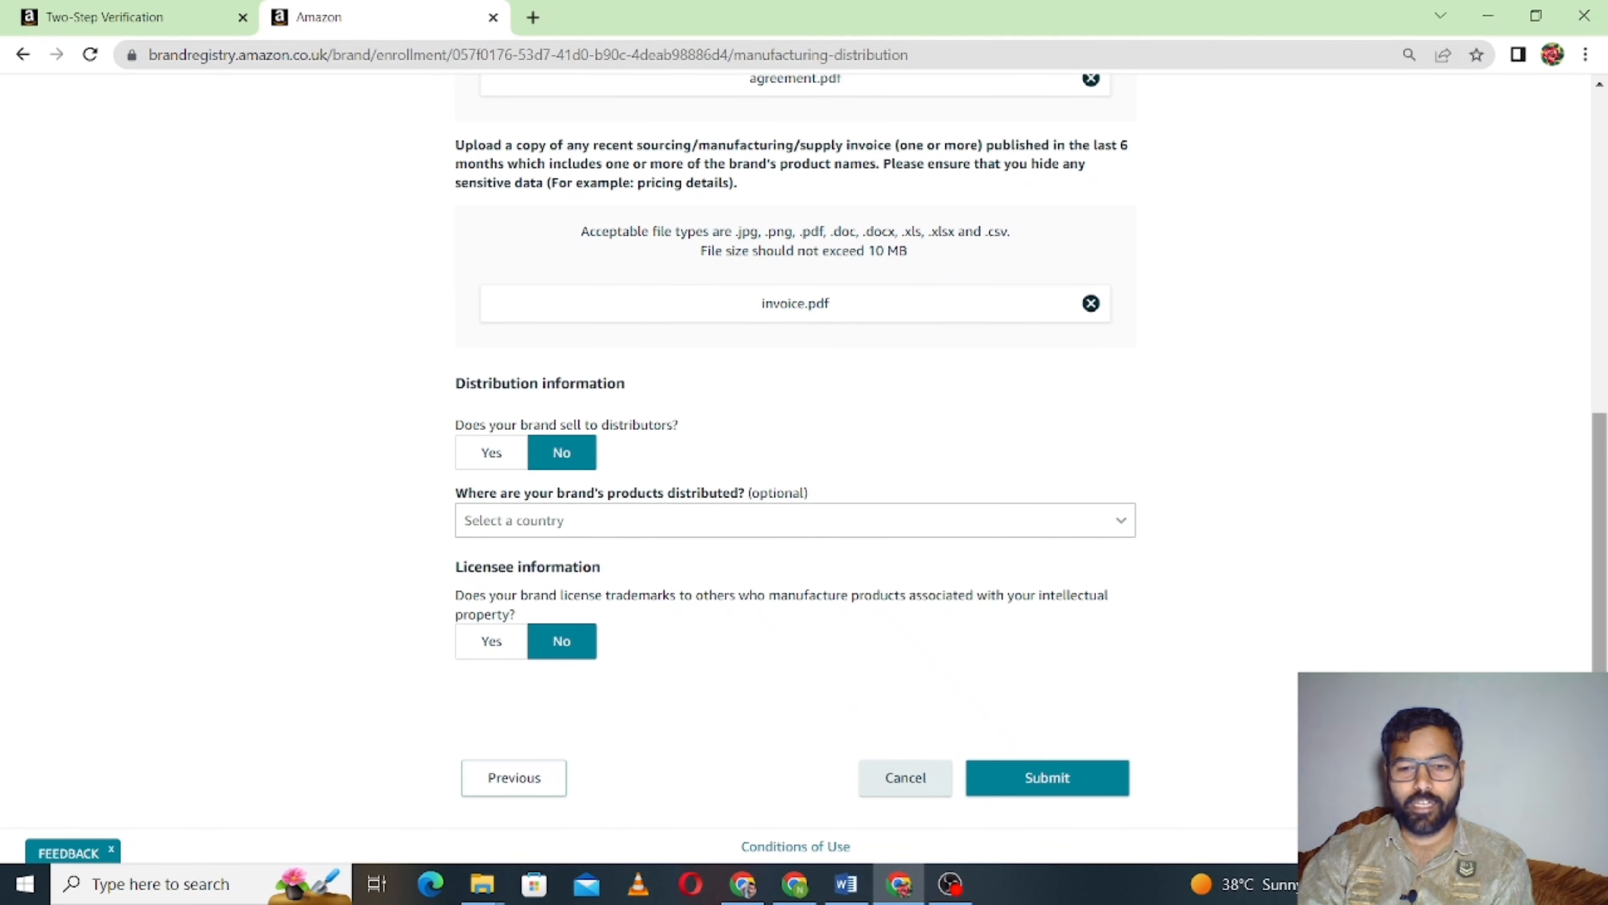
click(1086, 780)
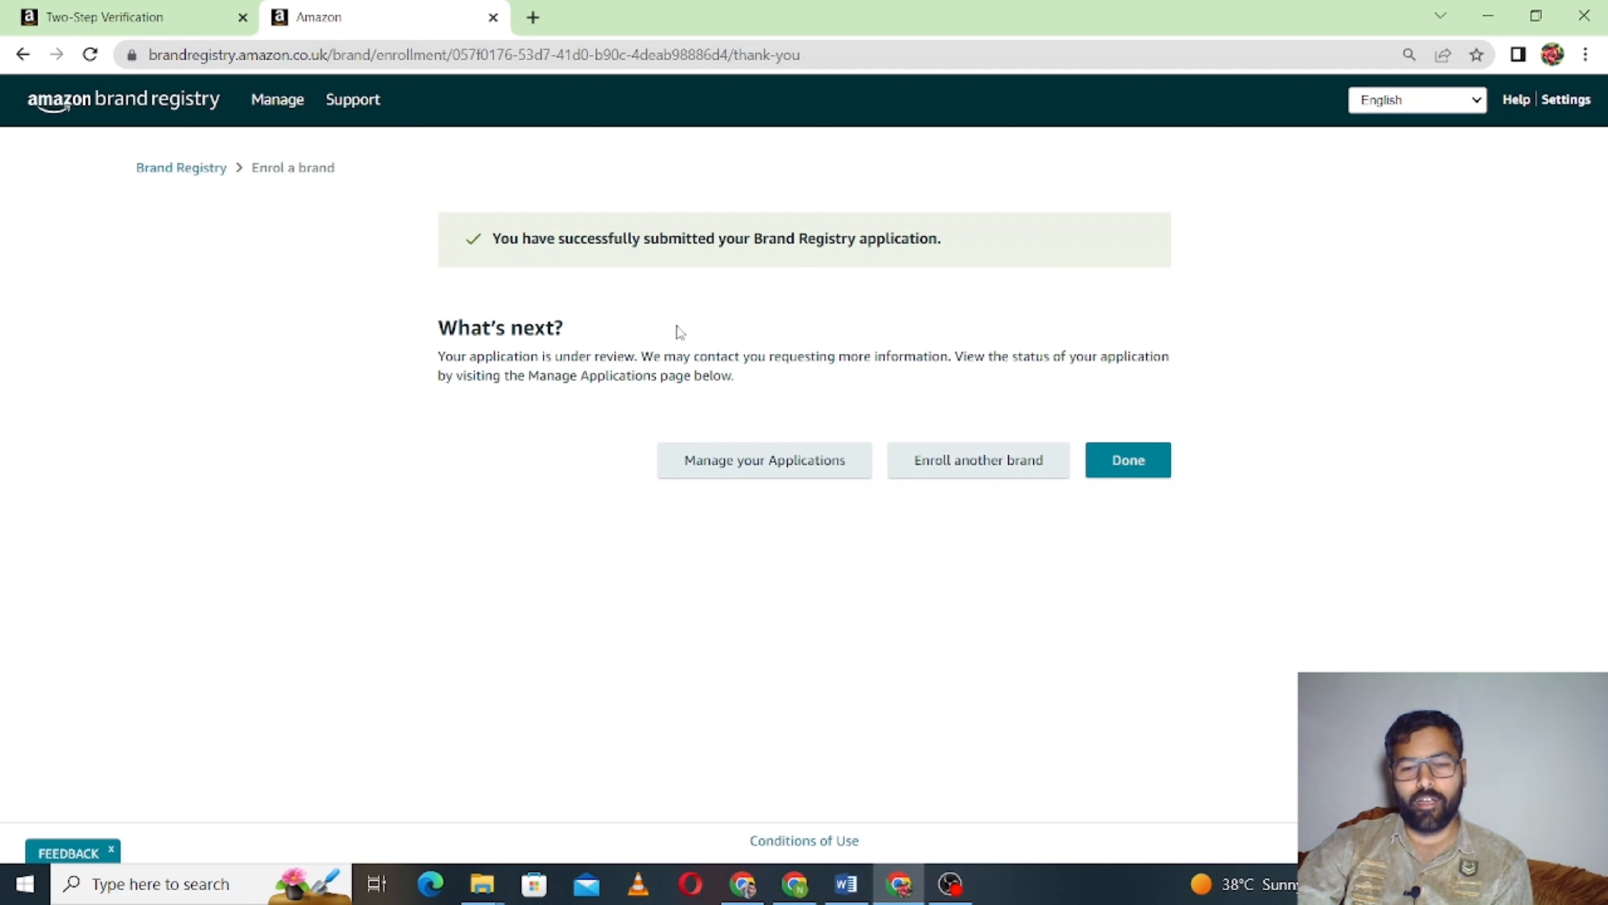
click(1144, 460)
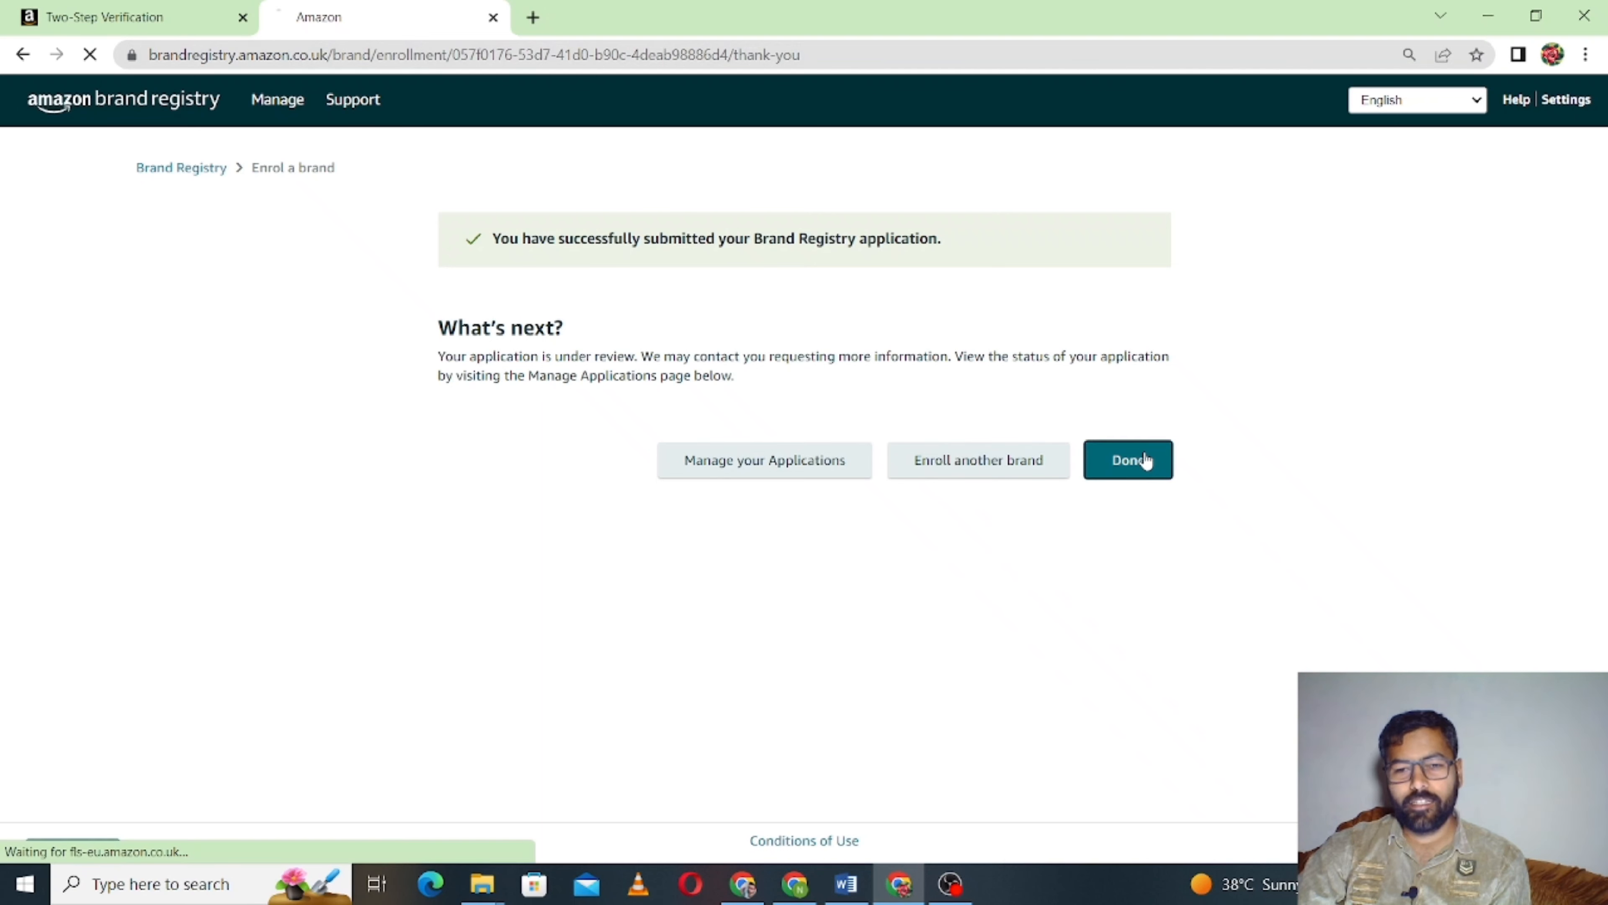